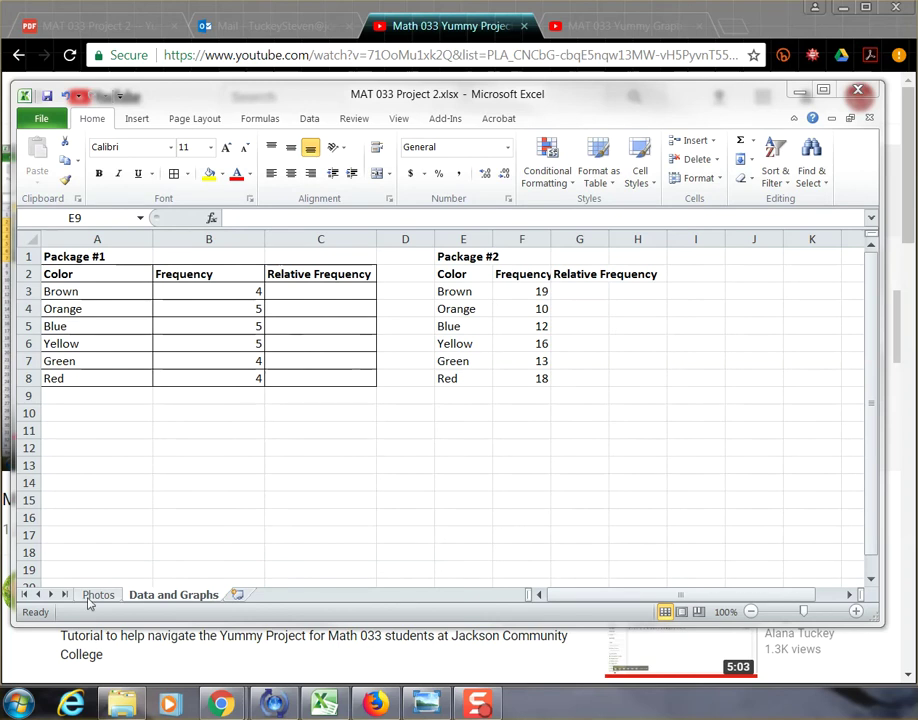
- Look over the Photos sheet, then return to Data and Graphs and review the Package #1 table A2:C8
click(150, 597)
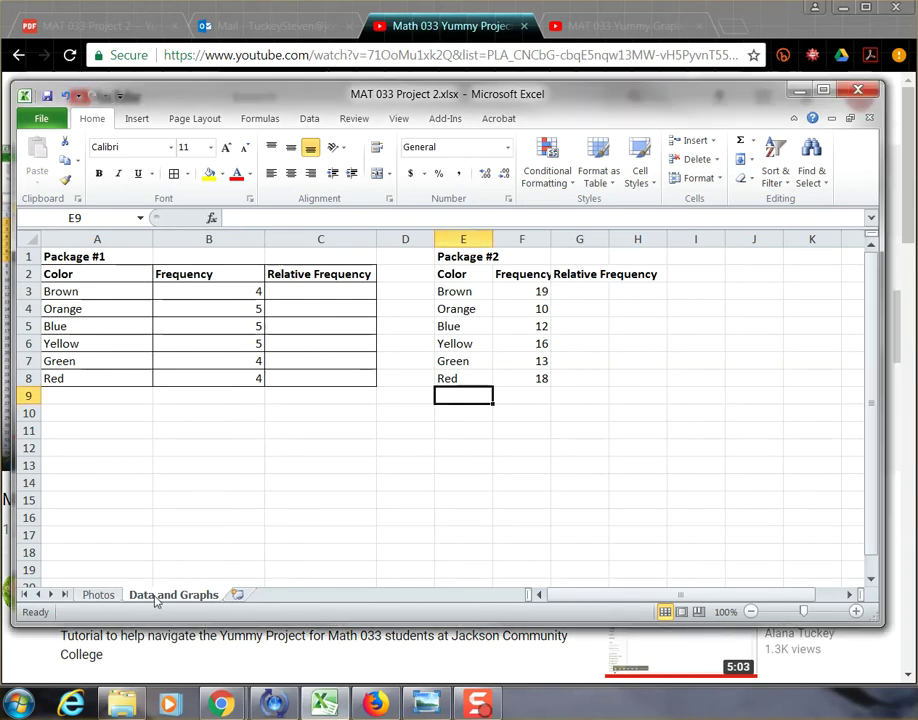
click(97, 595)
click(170, 597)
drag(125, 268, 311, 376)
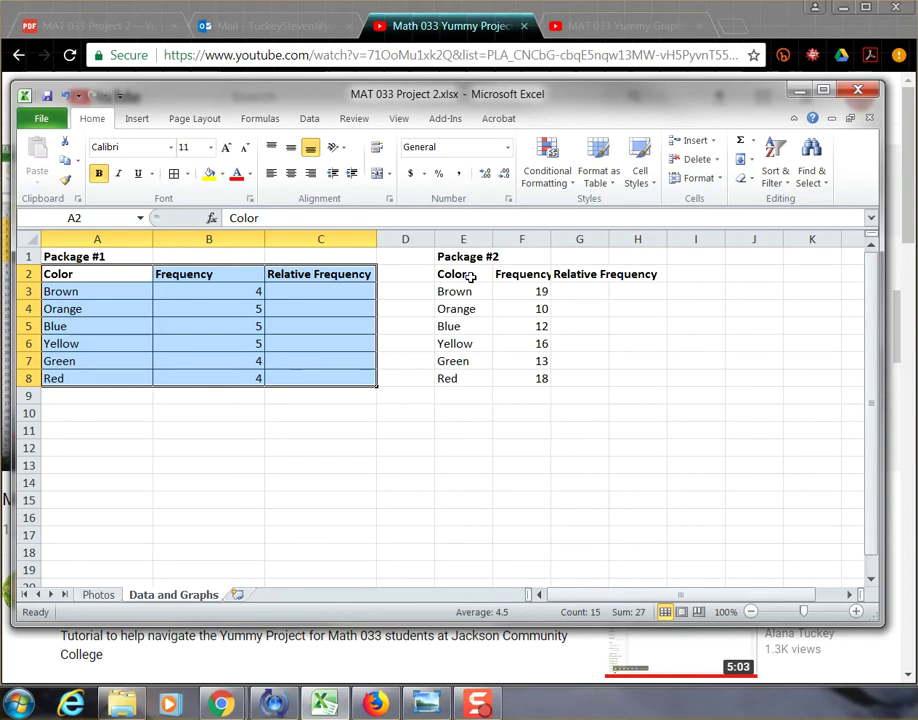
click(125, 292)
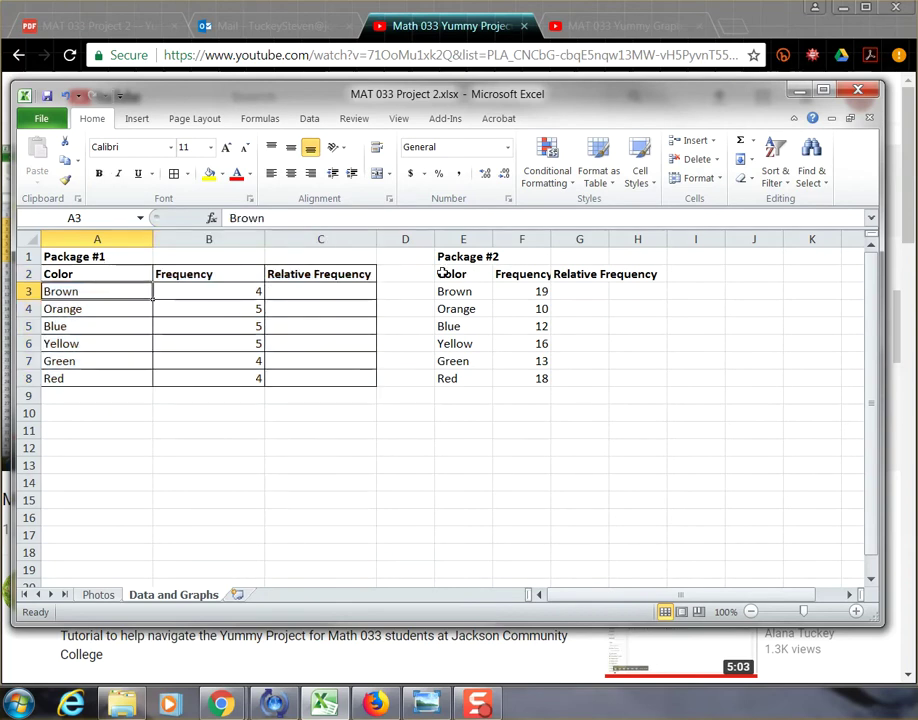
- Widen columns E through G so the Package #2 Frequency and Relative Frequency headers fit
click(464, 239)
drag(464, 239, 609, 249)
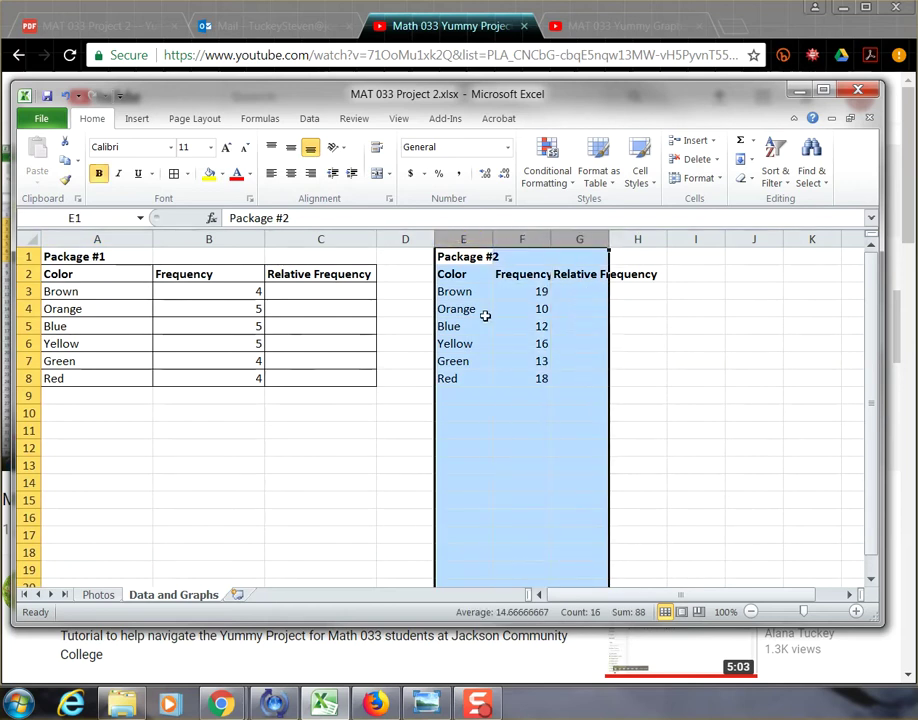
drag(493, 236, 524, 233)
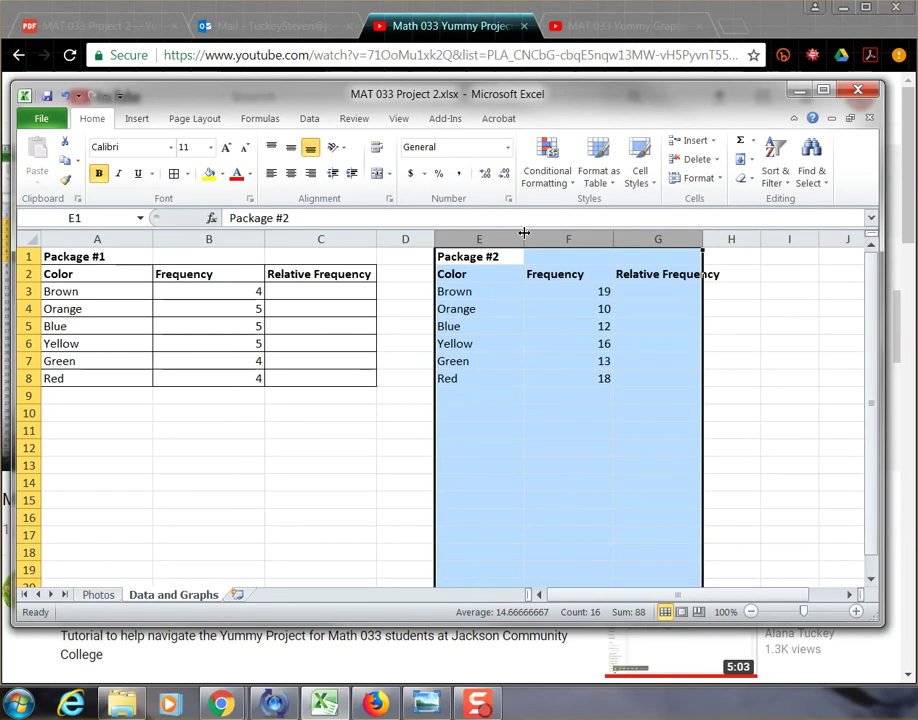
drag(702, 238, 722, 233)
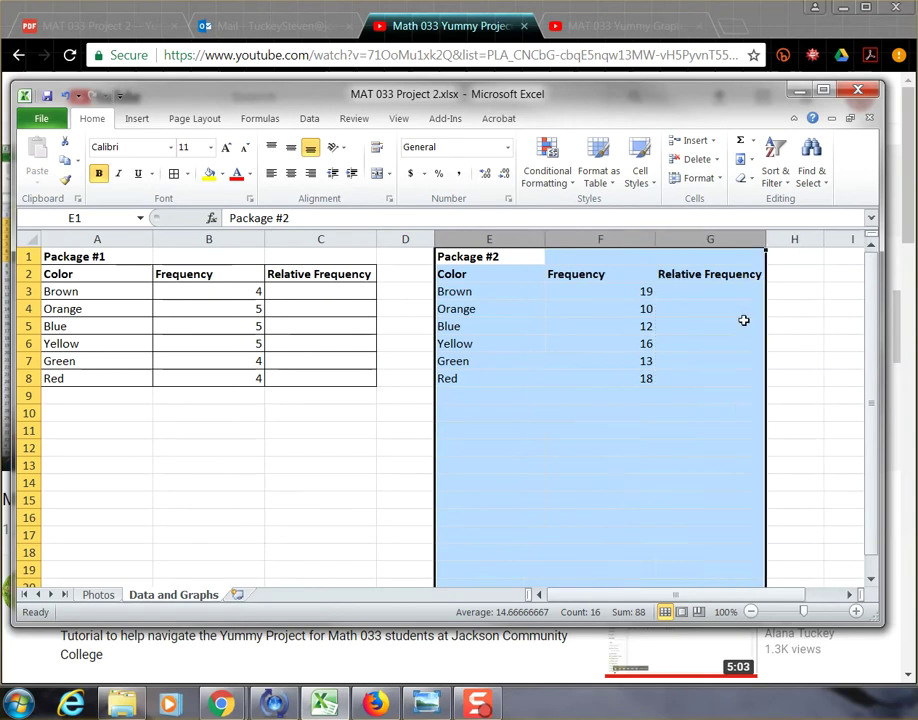
click(721, 271)
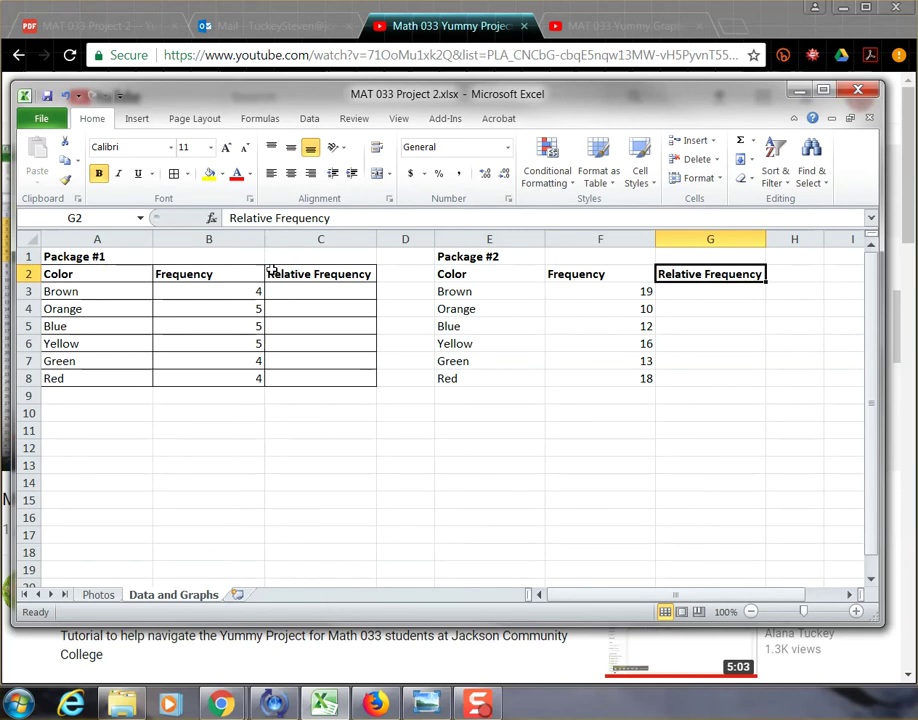
- Apply All Borders to the Package #2 table E2:G8 to match Package #1
click(90, 255)
click(457, 259)
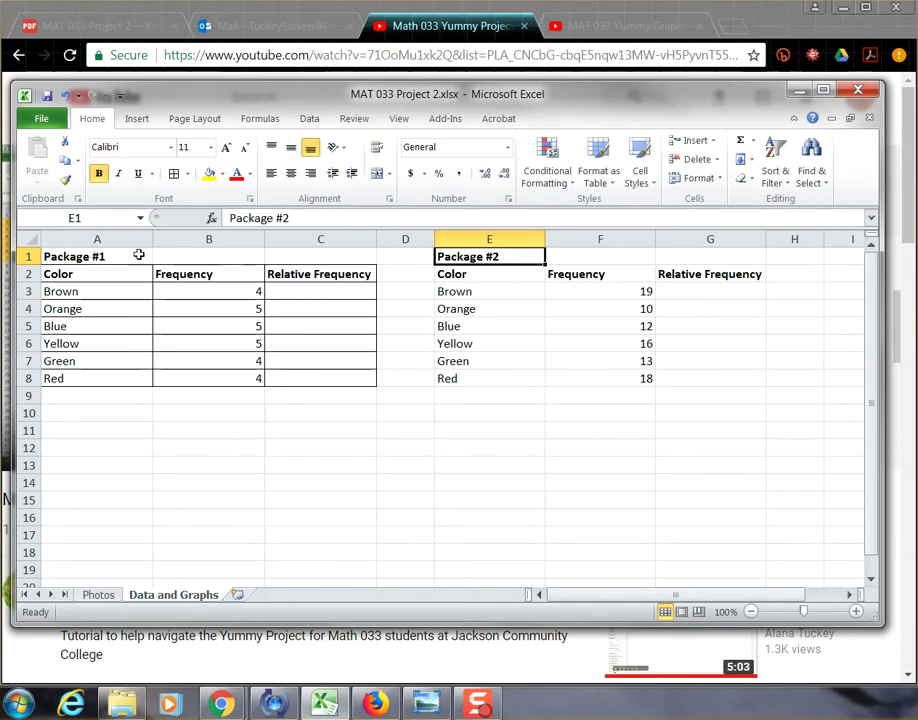
drag(498, 279, 696, 376)
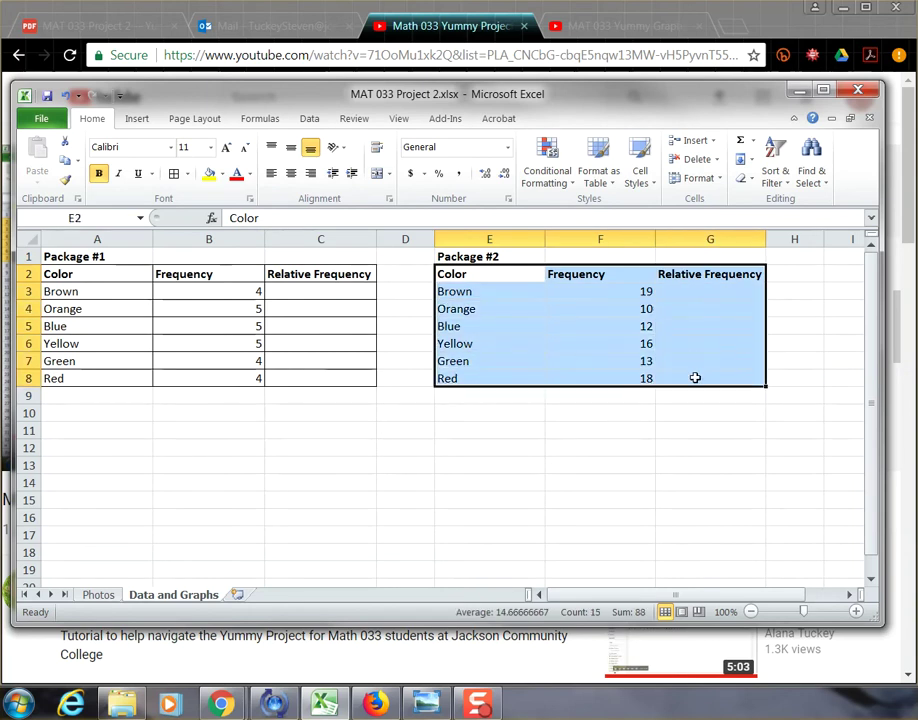
click(188, 175)
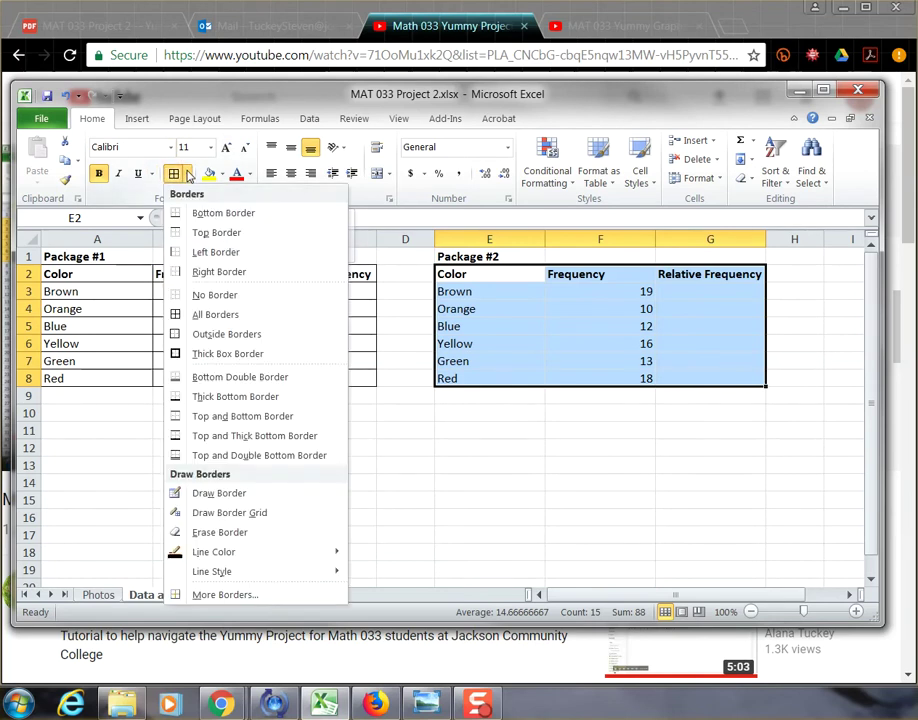
click(214, 316)
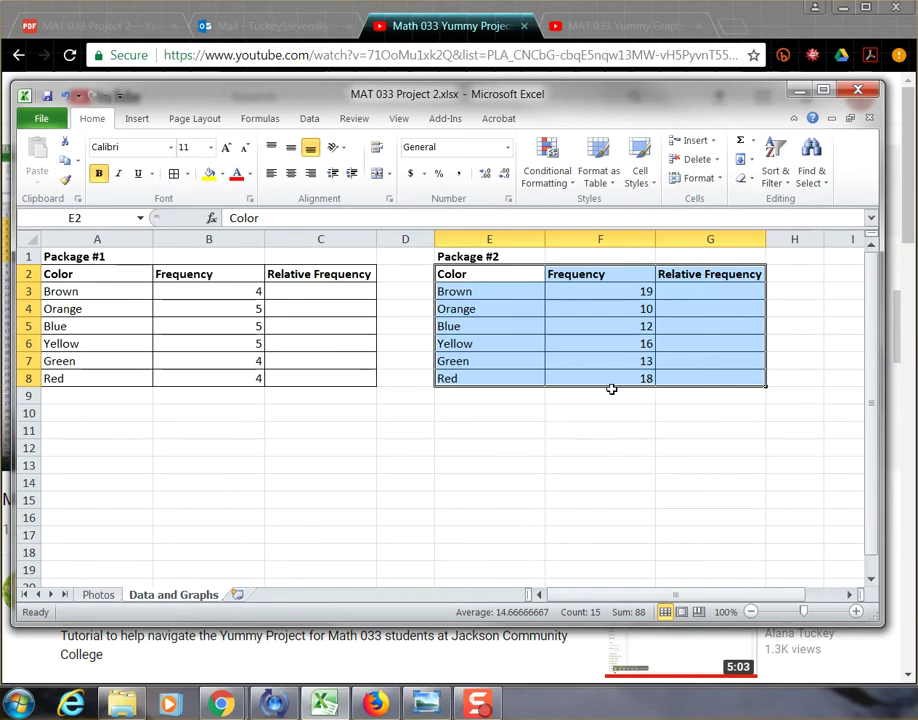
click(616, 401)
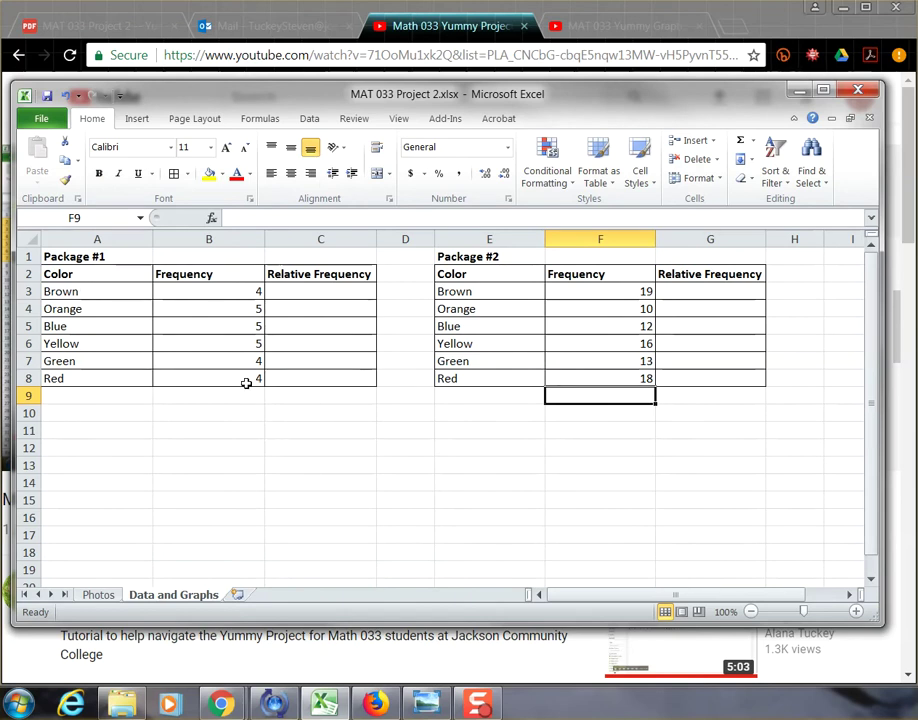
drag(127, 290, 117, 377)
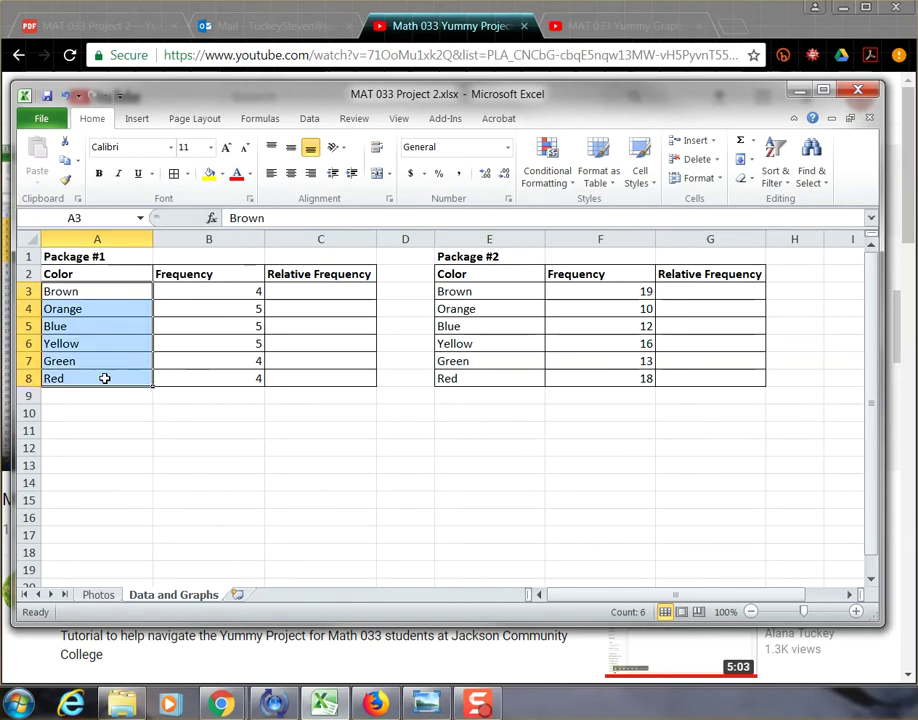
drag(469, 290, 469, 377)
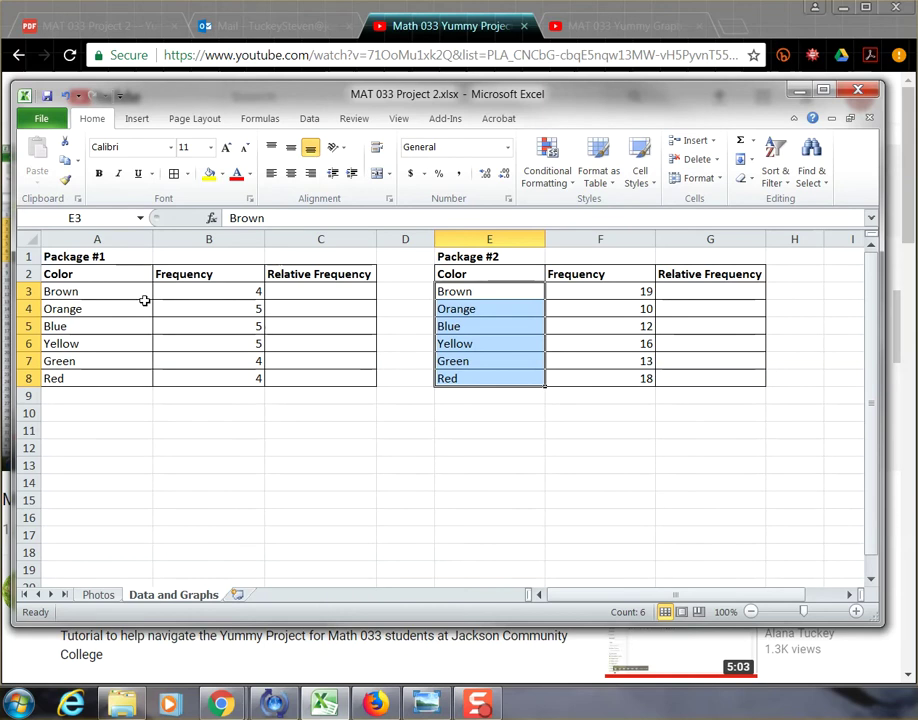
drag(225, 291, 225, 385)
click(258, 295)
click(248, 311)
click(248, 333)
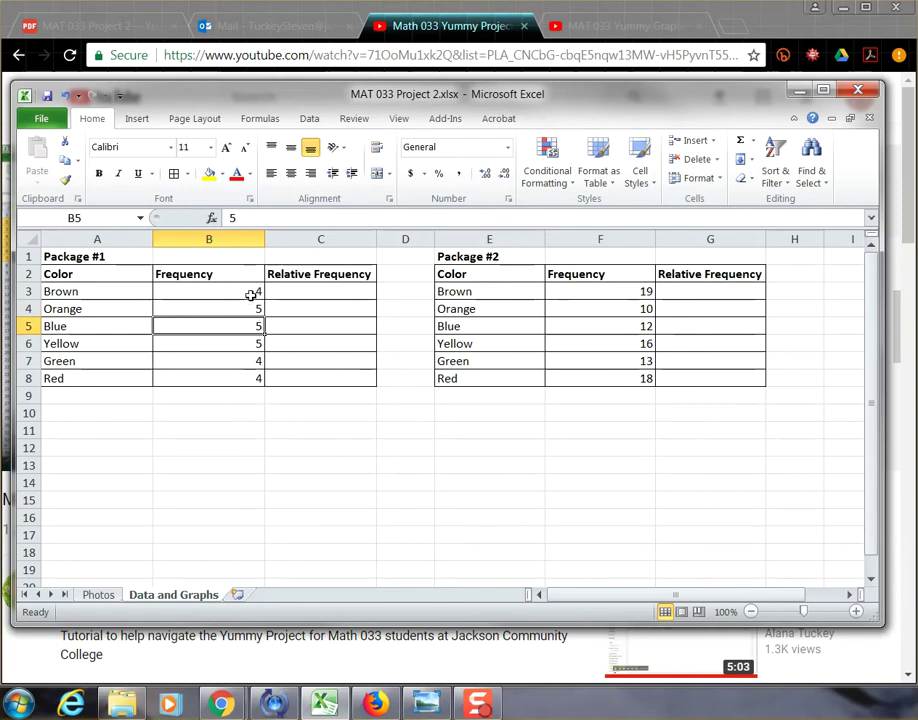
drag(252, 291, 247, 374)
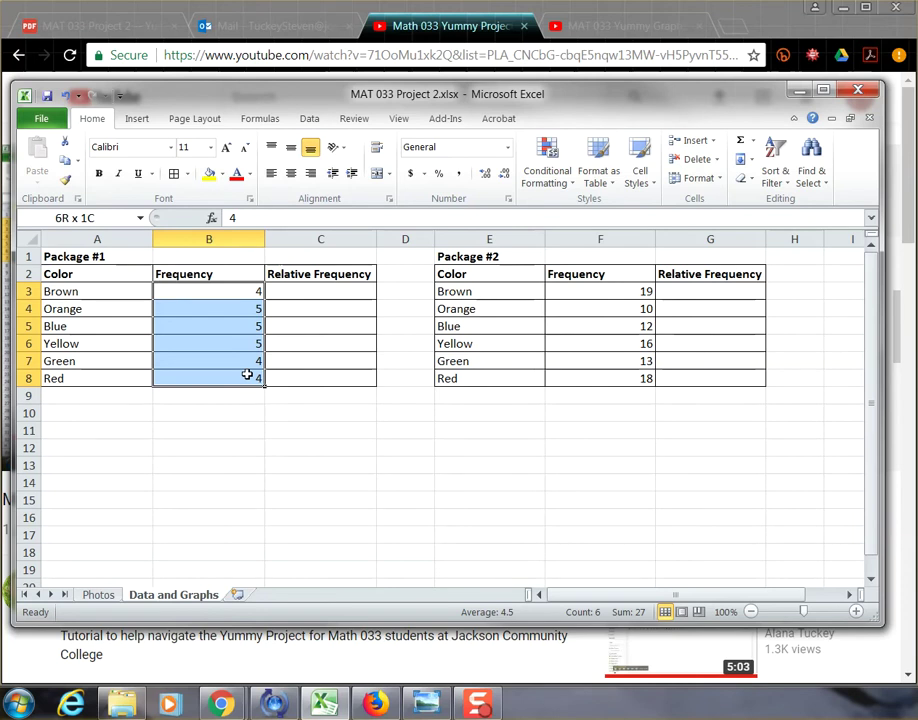
drag(247, 374, 247, 376)
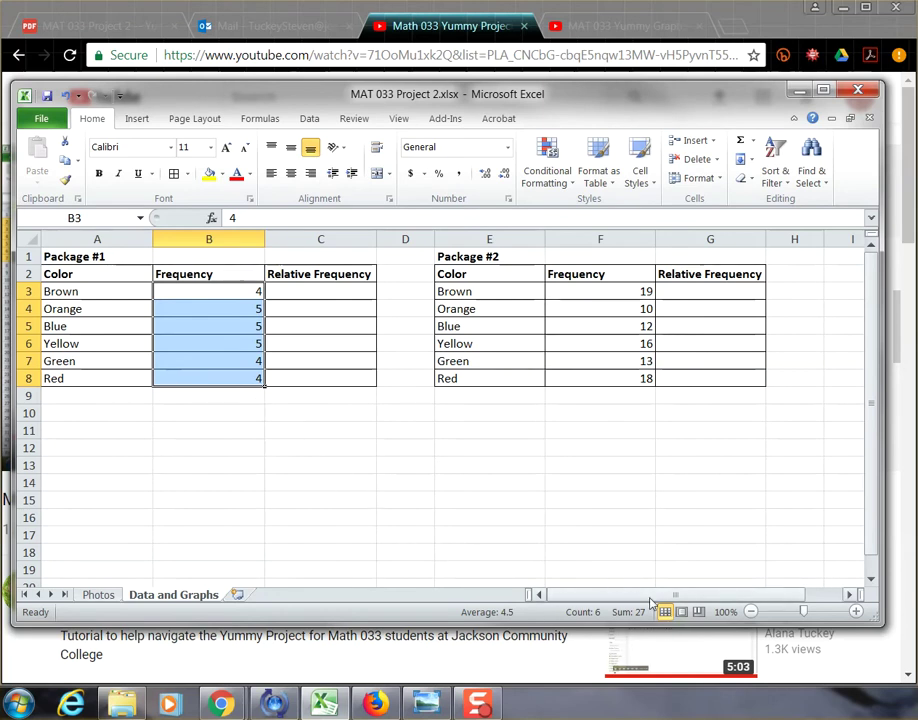
click(234, 292)
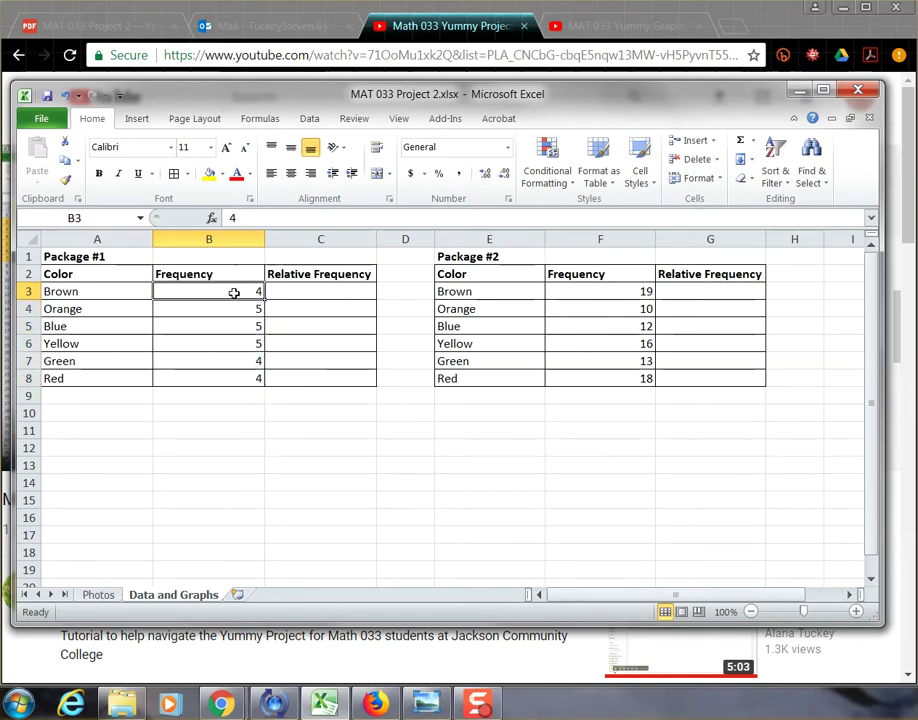
drag(234, 292, 229, 374)
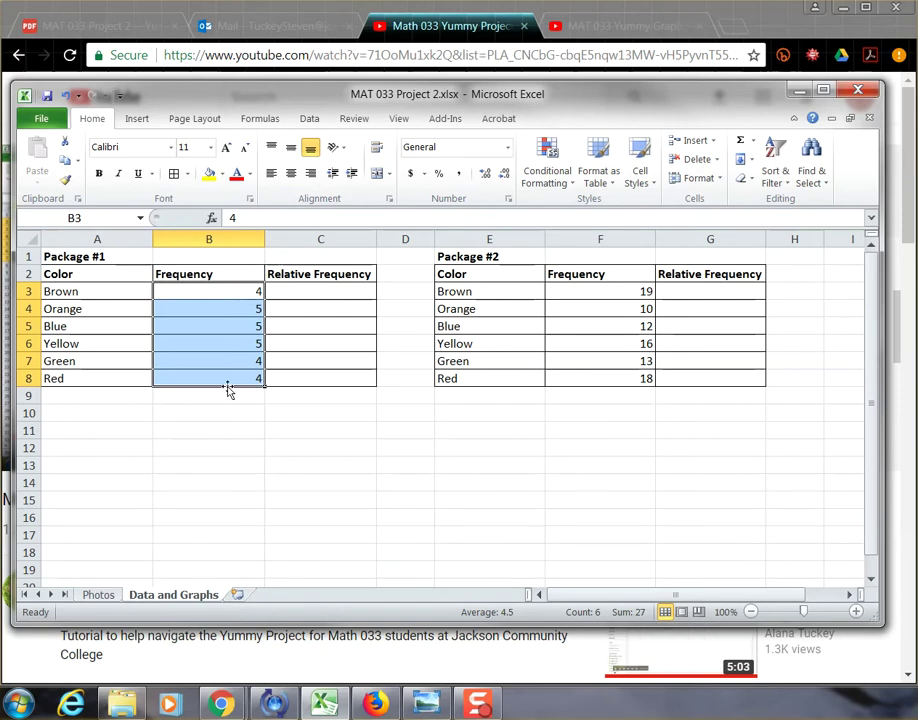
drag(612, 286, 615, 379)
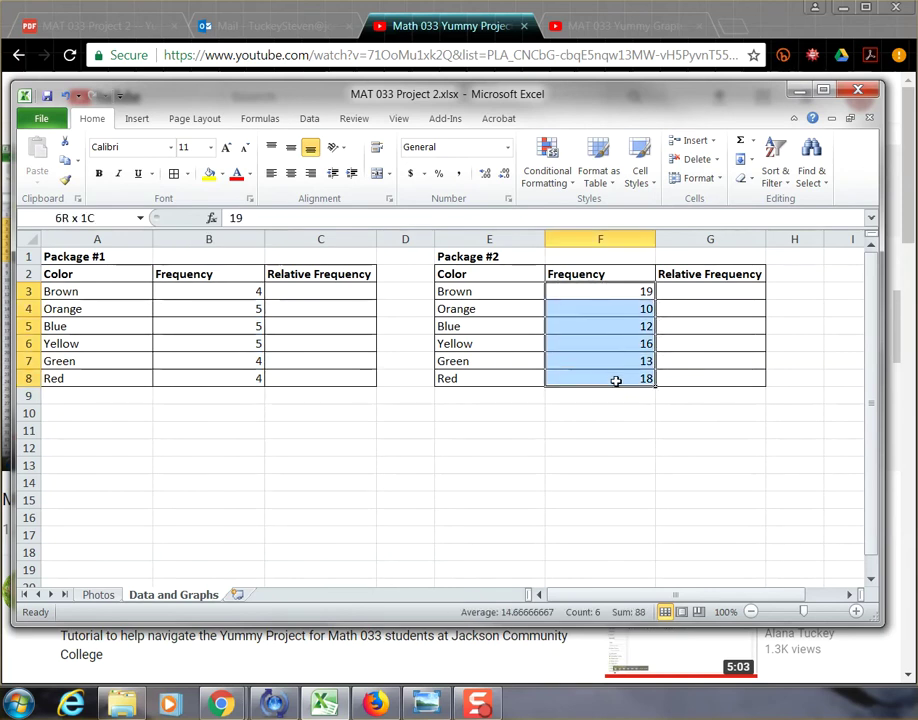
drag(616, 381, 616, 381)
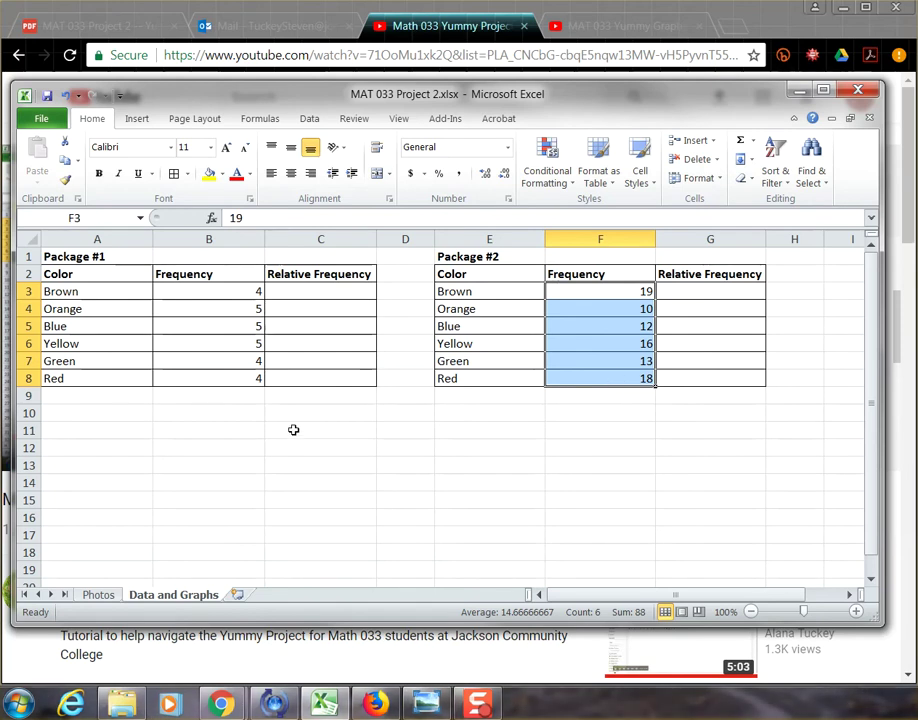
click(253, 400)
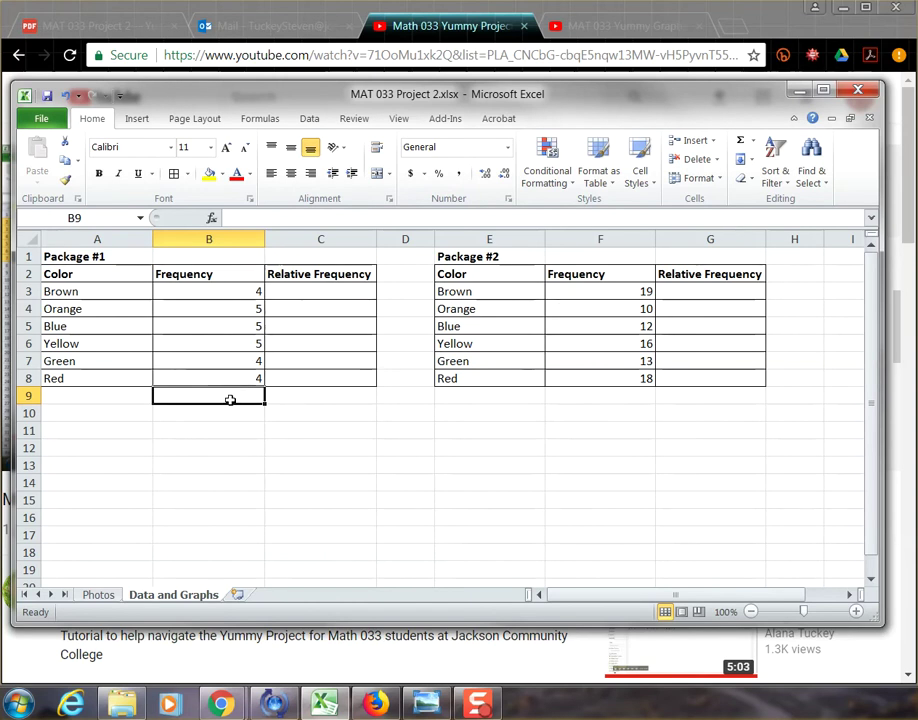
- Enter =SUM(B3:B8) in B9 for a Package #1 total of 27
text(=)
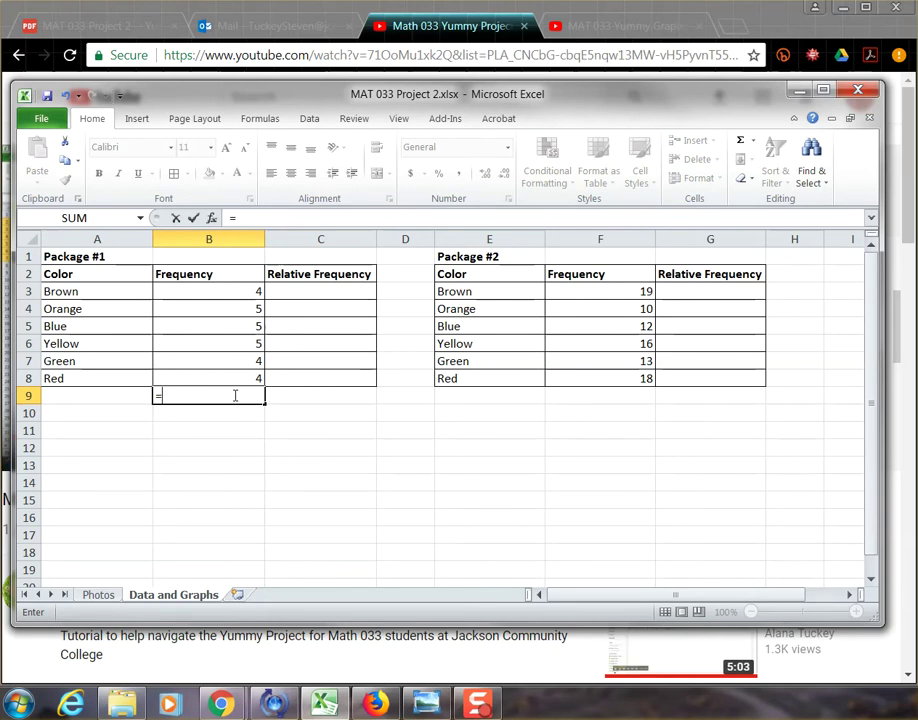
text(sum)
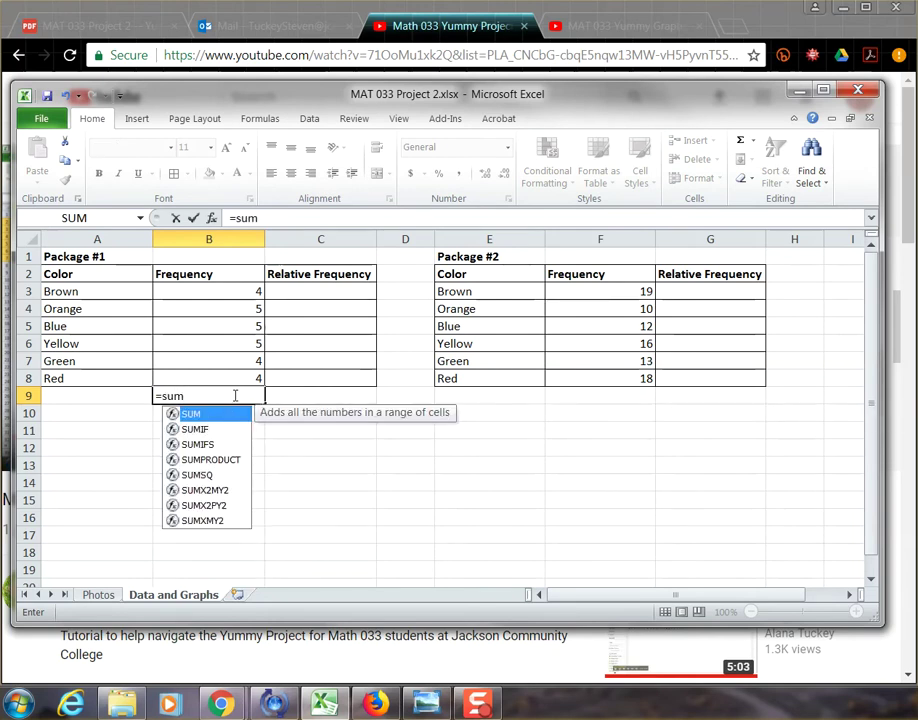
text(()
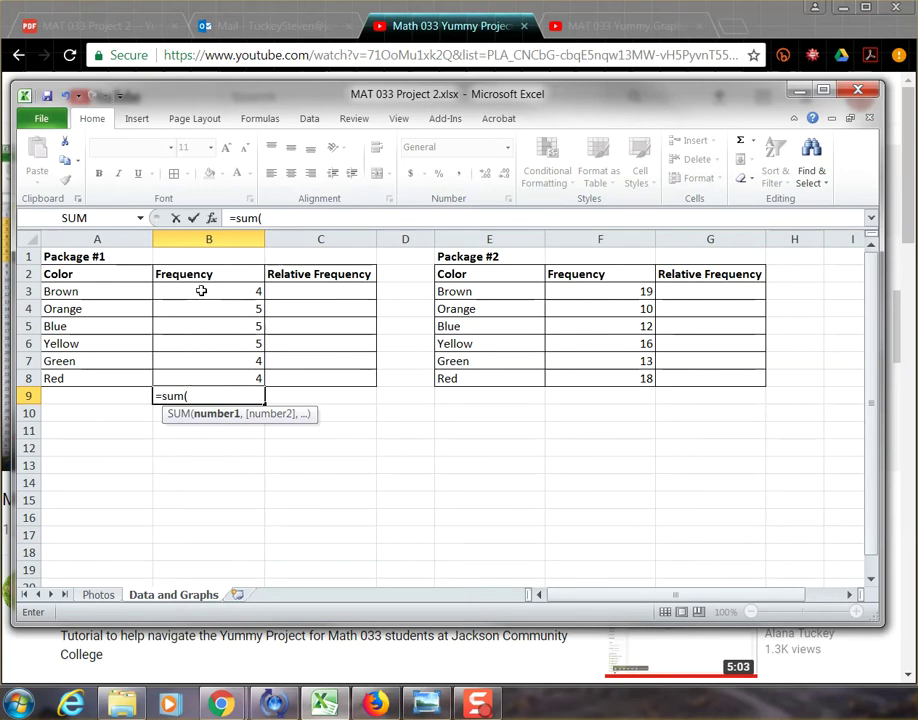
click(201, 290)
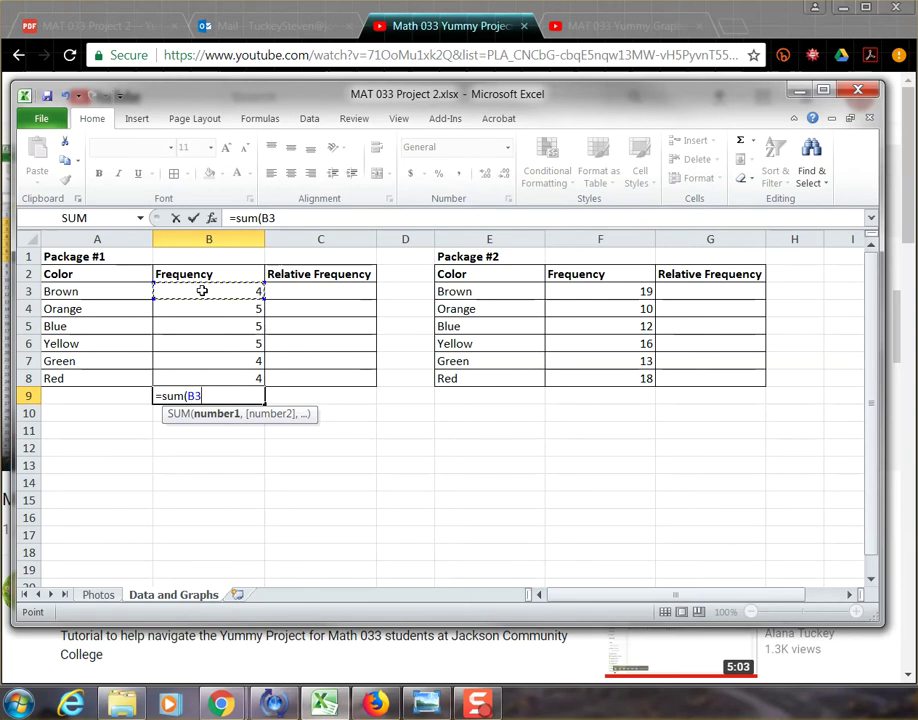
drag(201, 299, 197, 375)
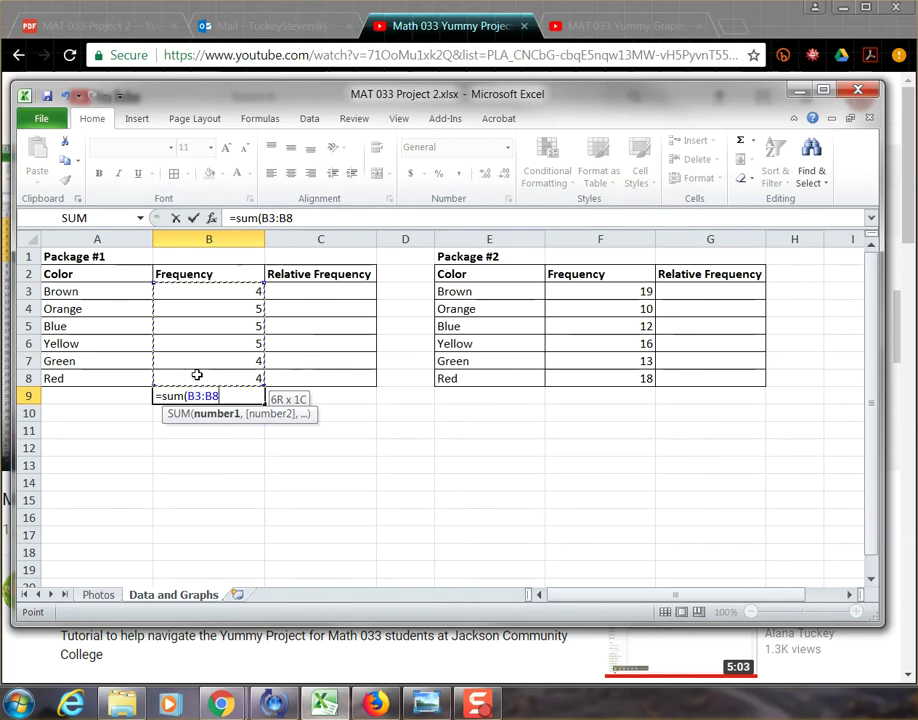
drag(197, 375, 197, 375)
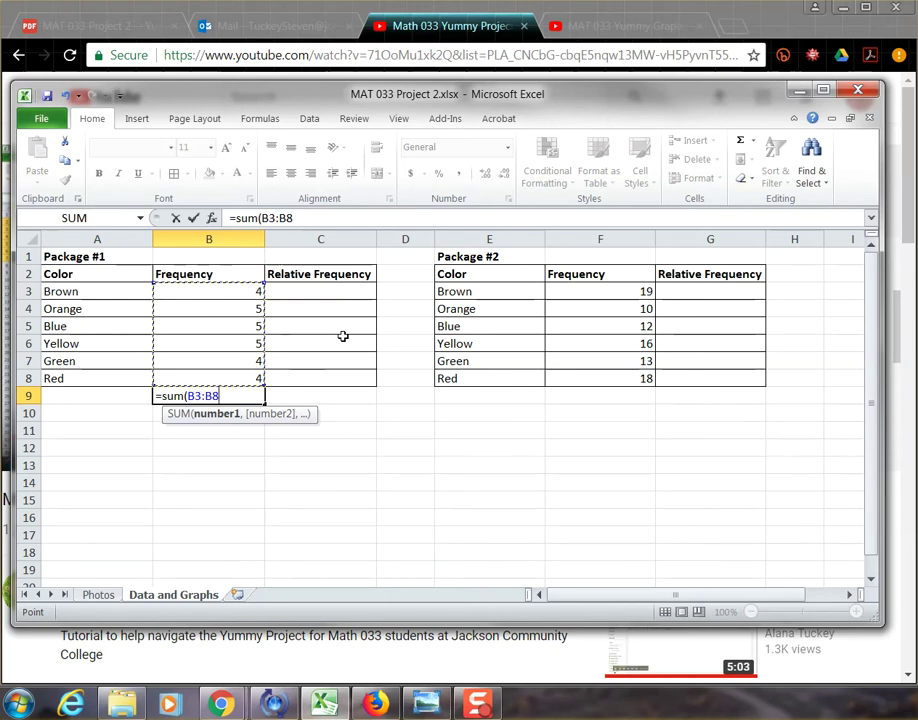
text())
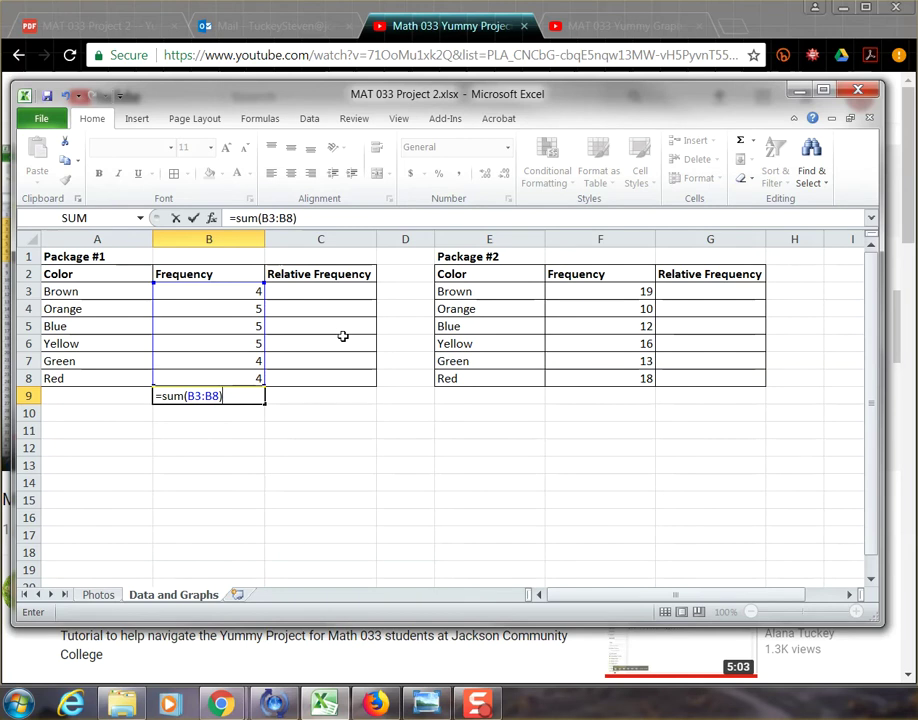
key(Return)
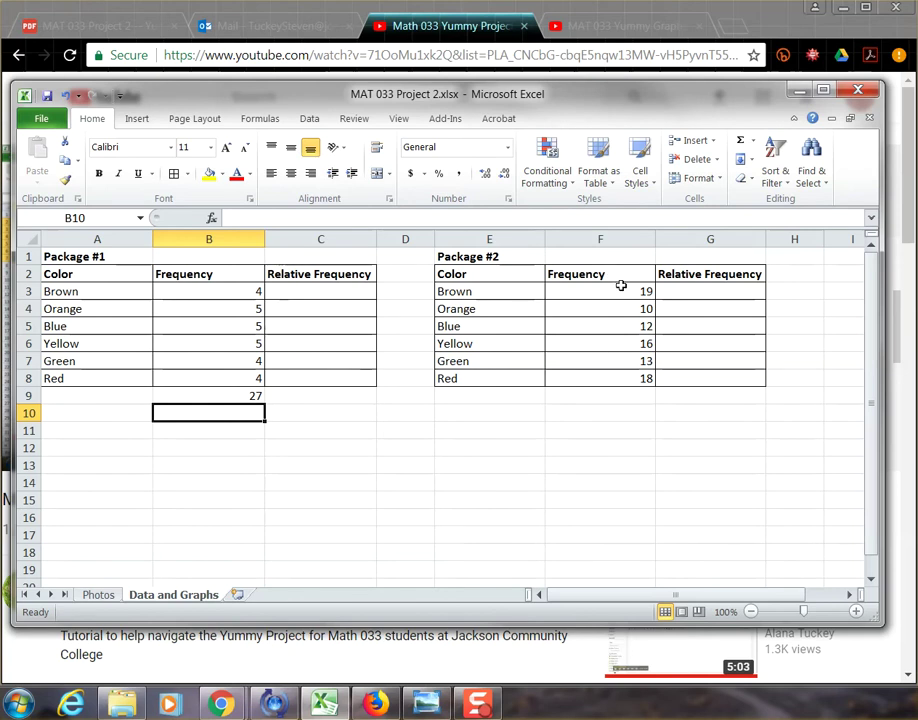
- Enter =SUM(F3:F8) in F9 for a Package #2 total of 88, then check it
click(610, 395)
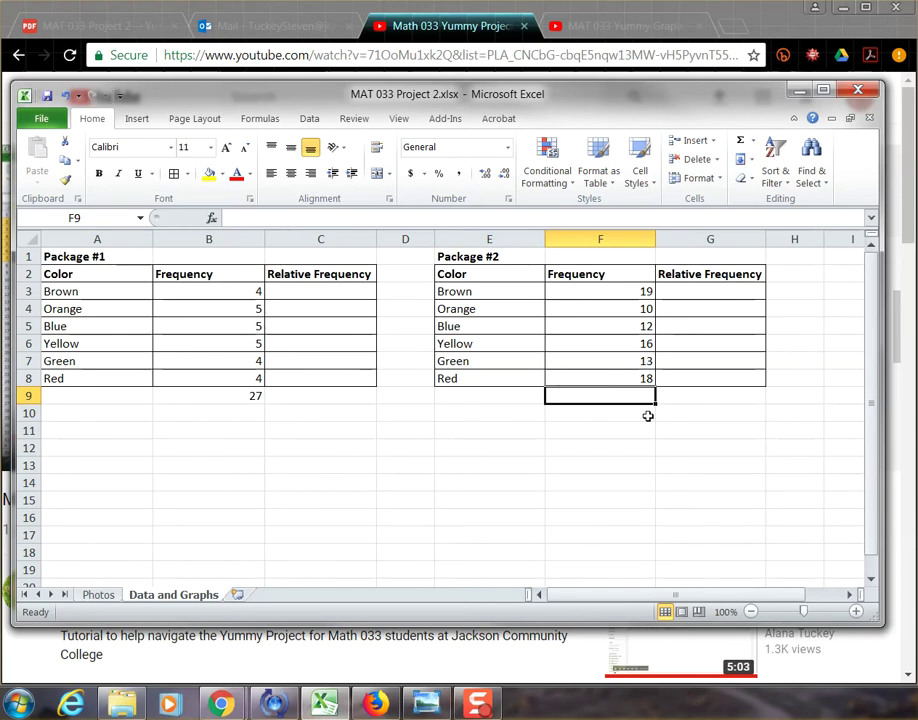
text(=)
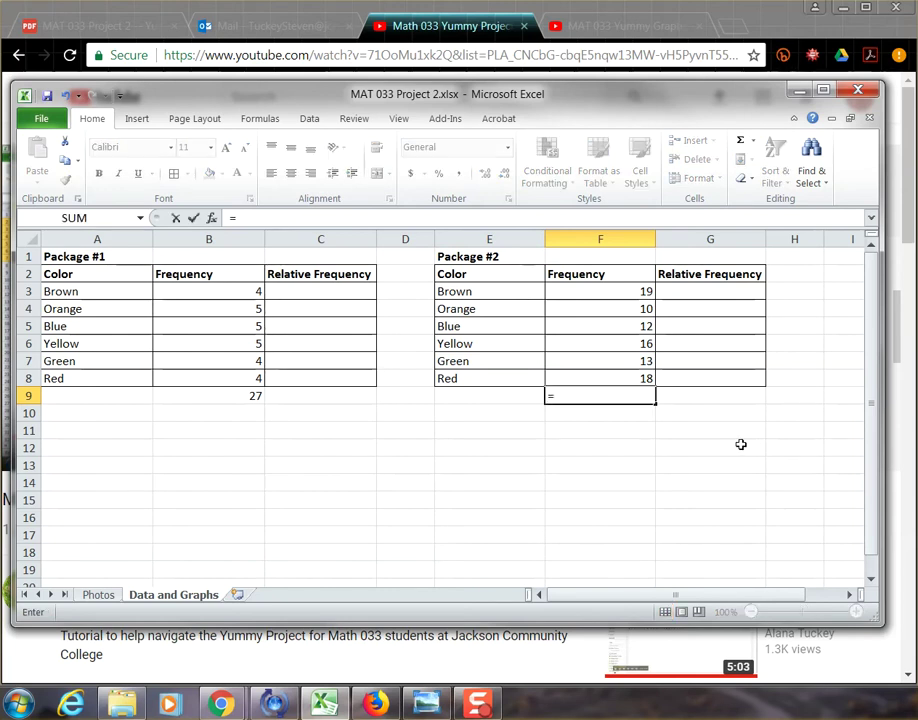
text(sum)
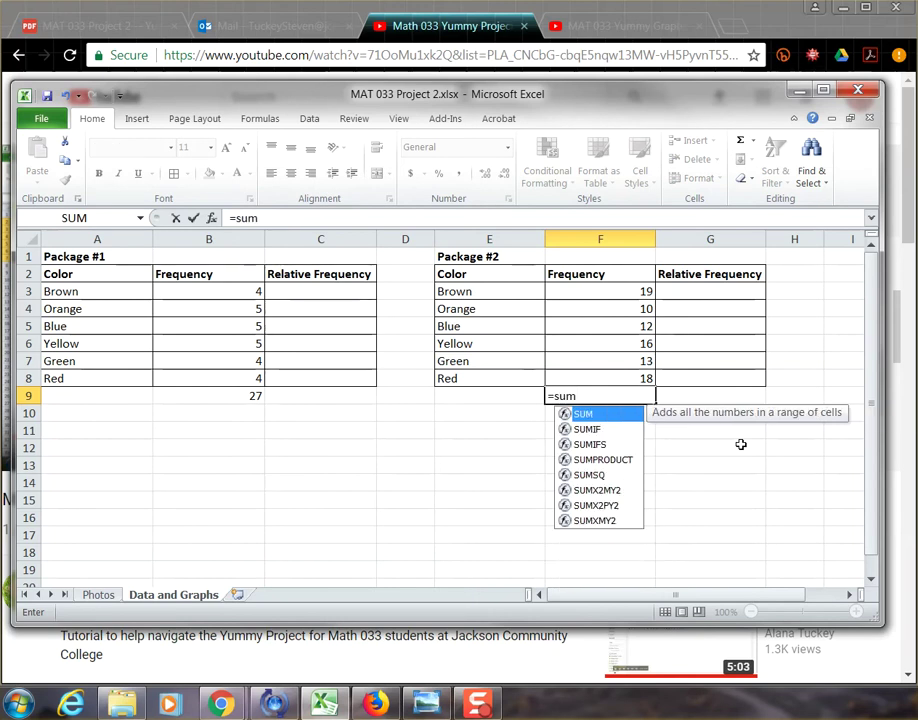
text(()
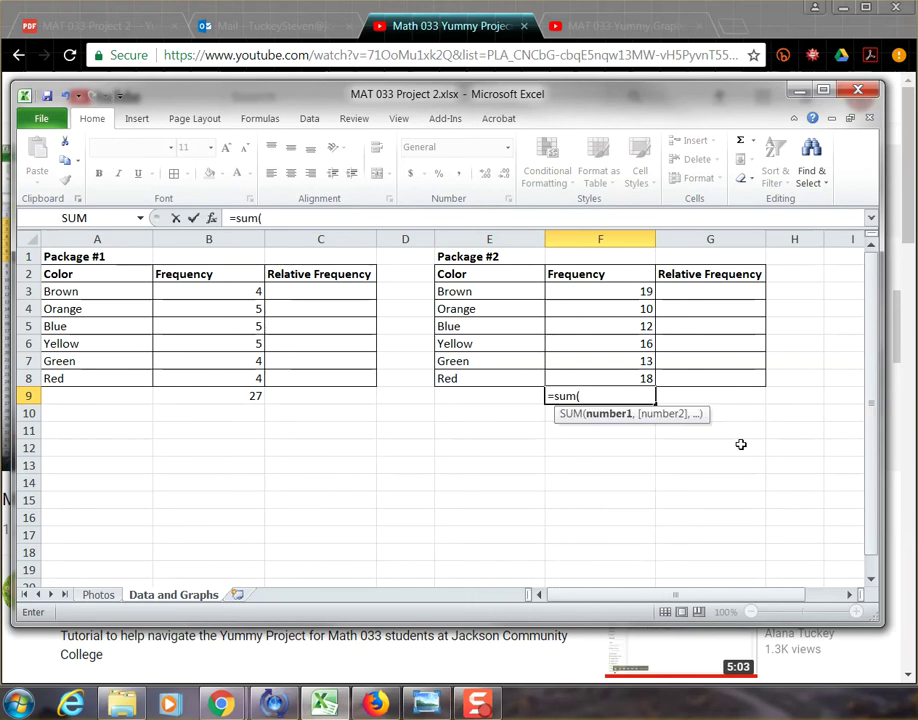
click(645, 291)
drag(645, 291, 638, 378)
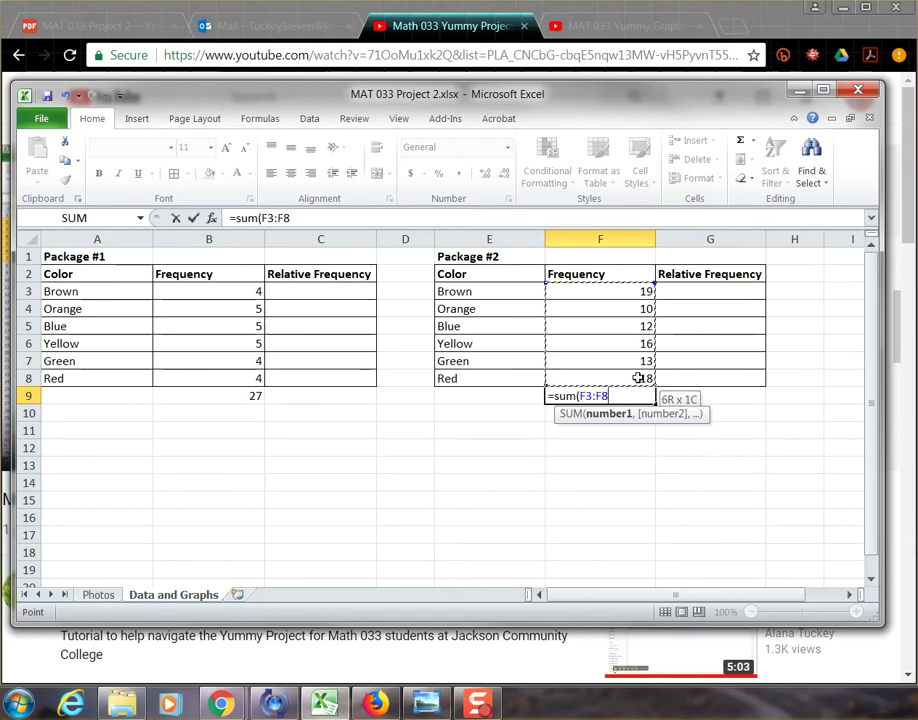
drag(638, 378, 631, 371)
text())
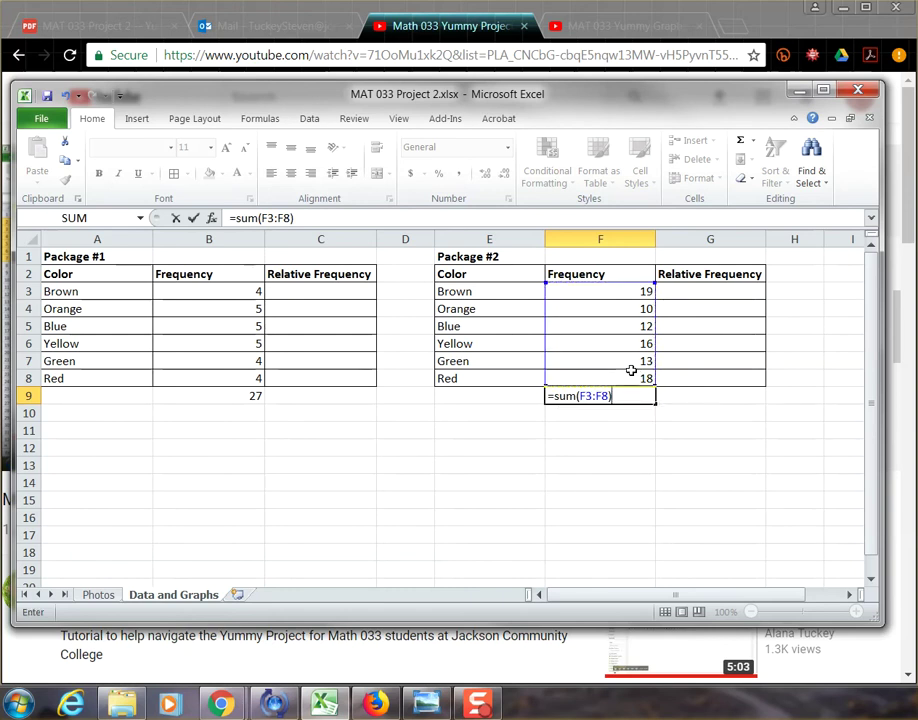
key(Return)
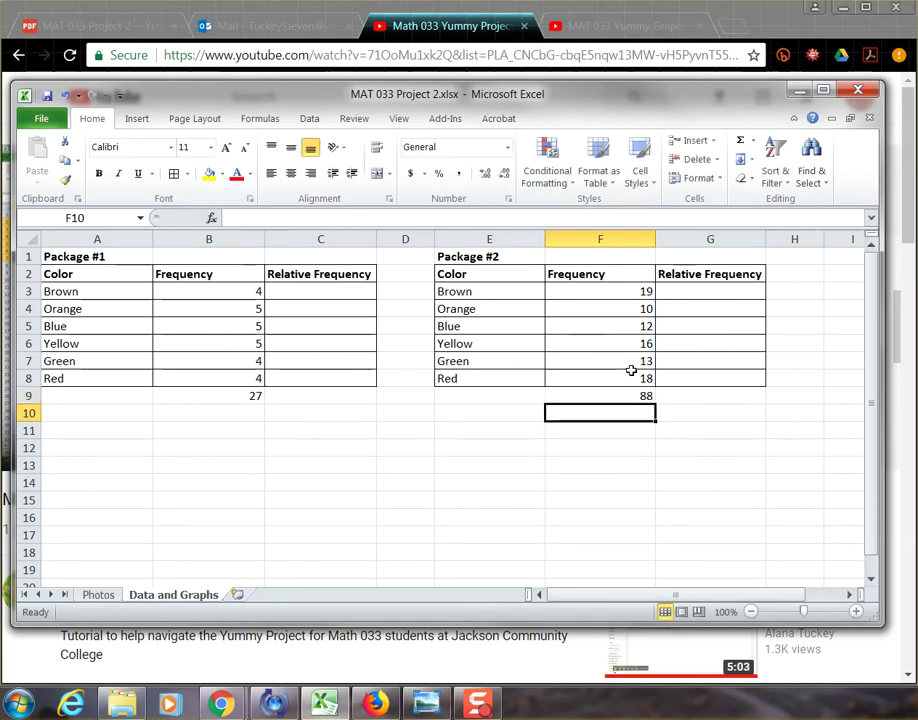
click(633, 399)
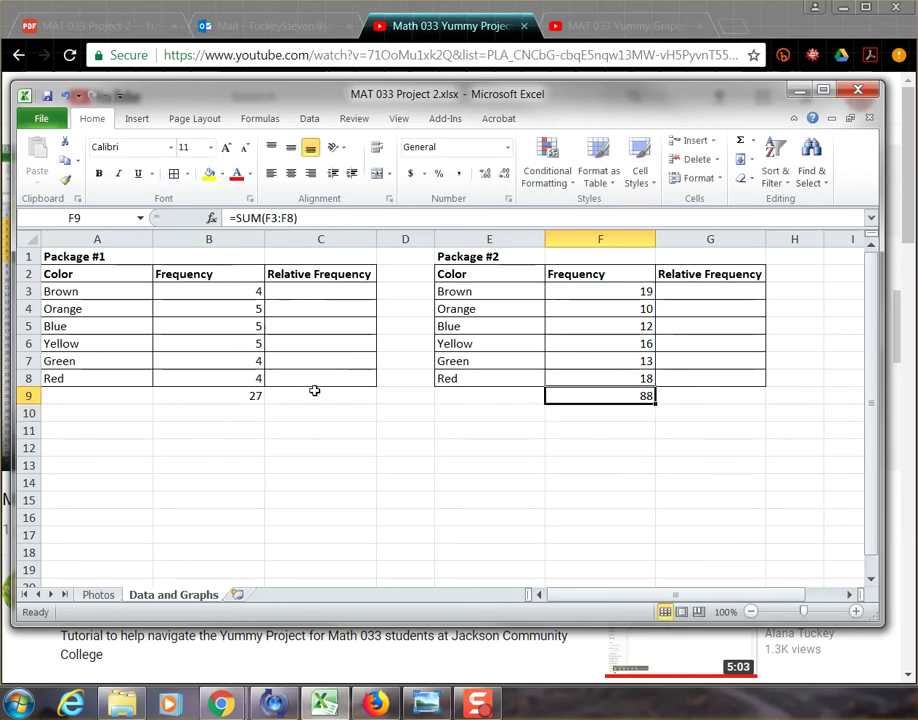
click(243, 397)
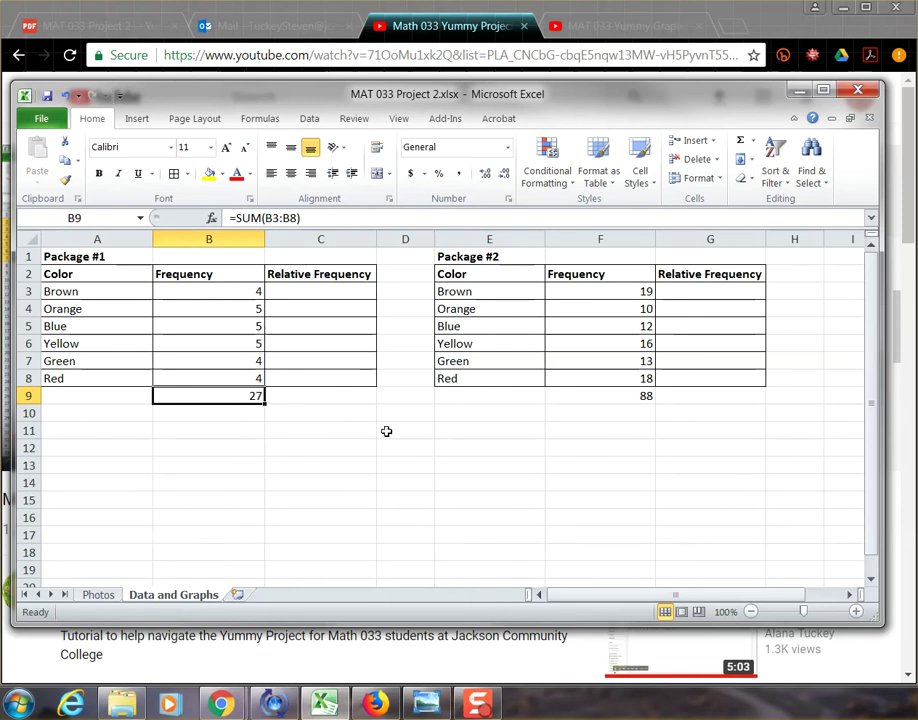
click(241, 308)
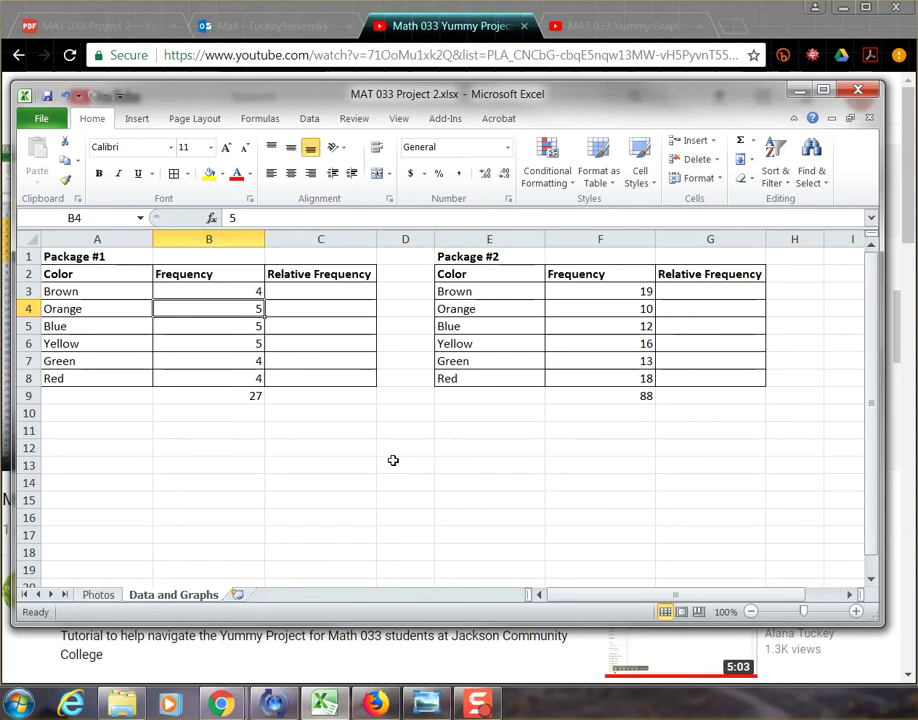
text(6)
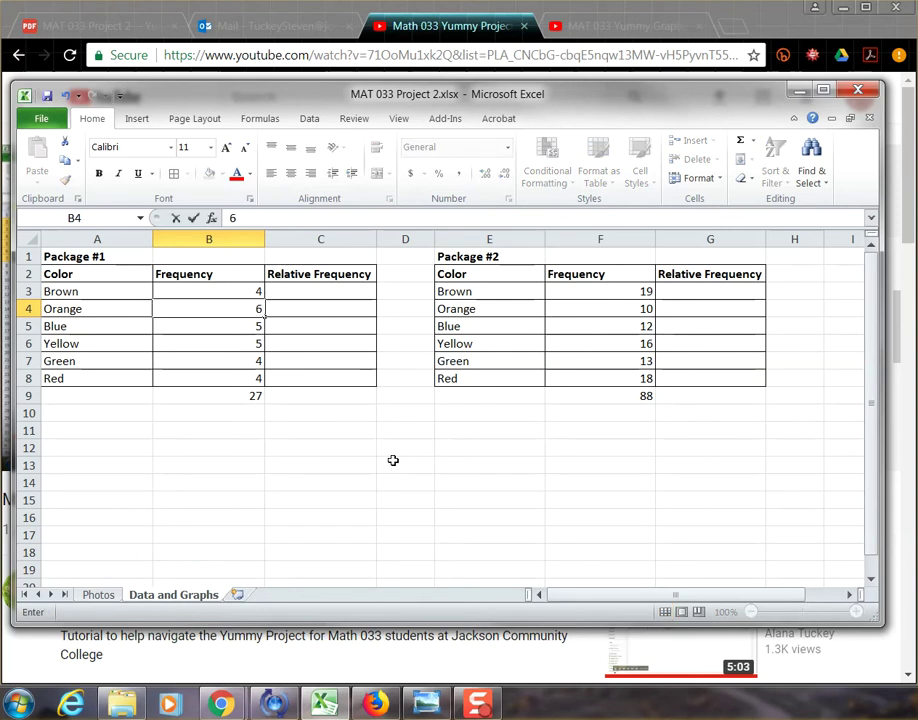
key(Return)
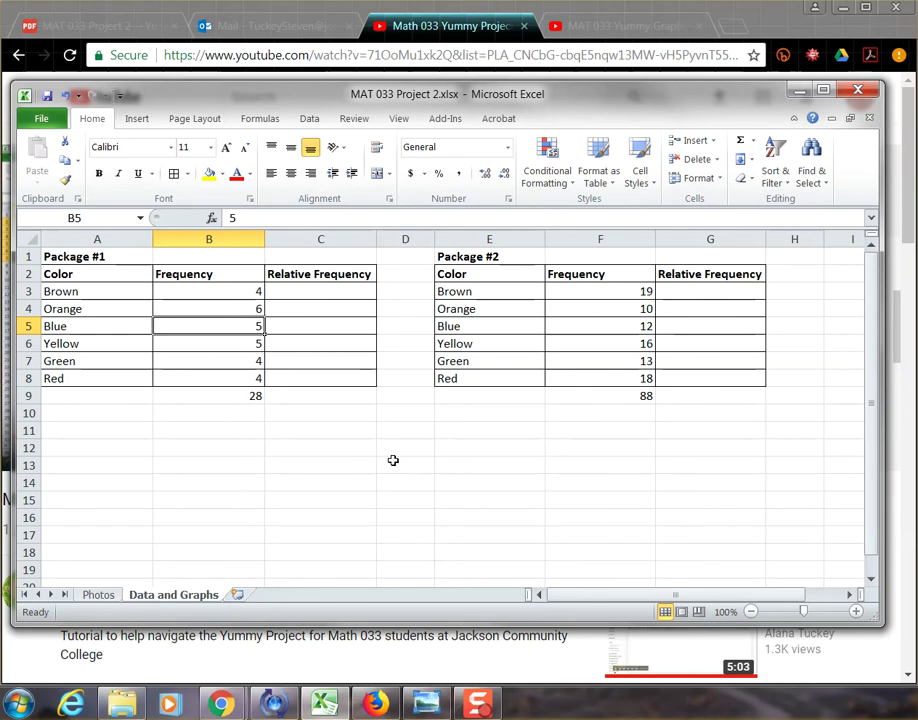
key(Up)
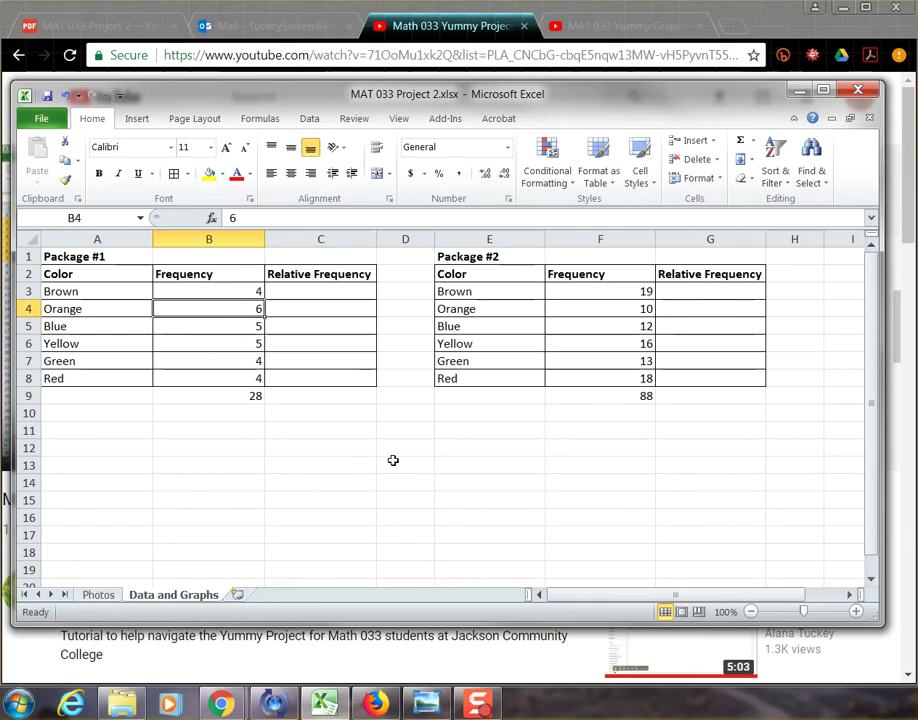
text(5)
key(Return)
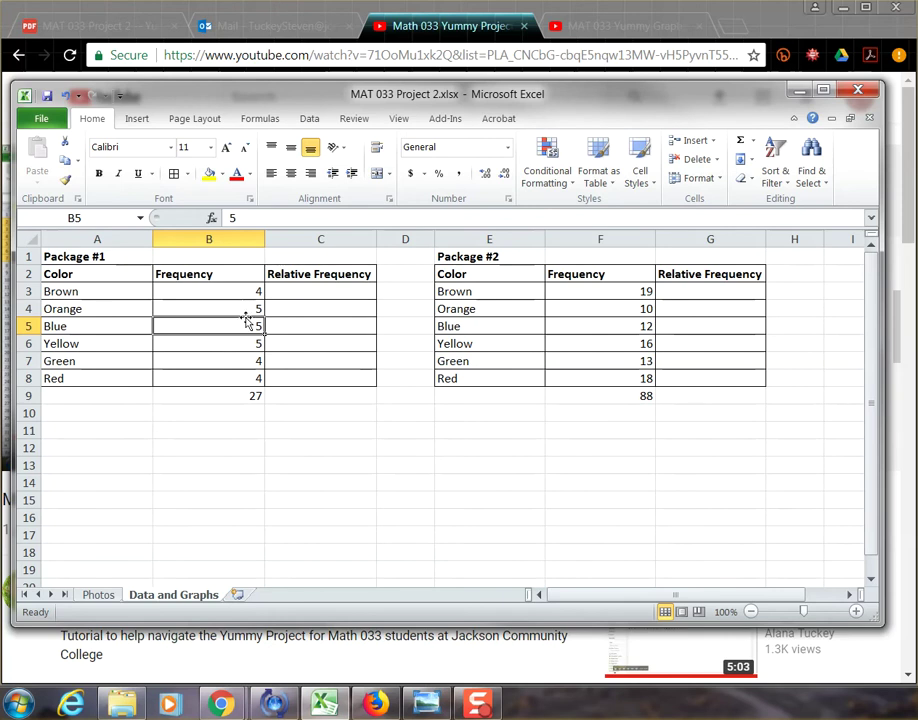
click(317, 287)
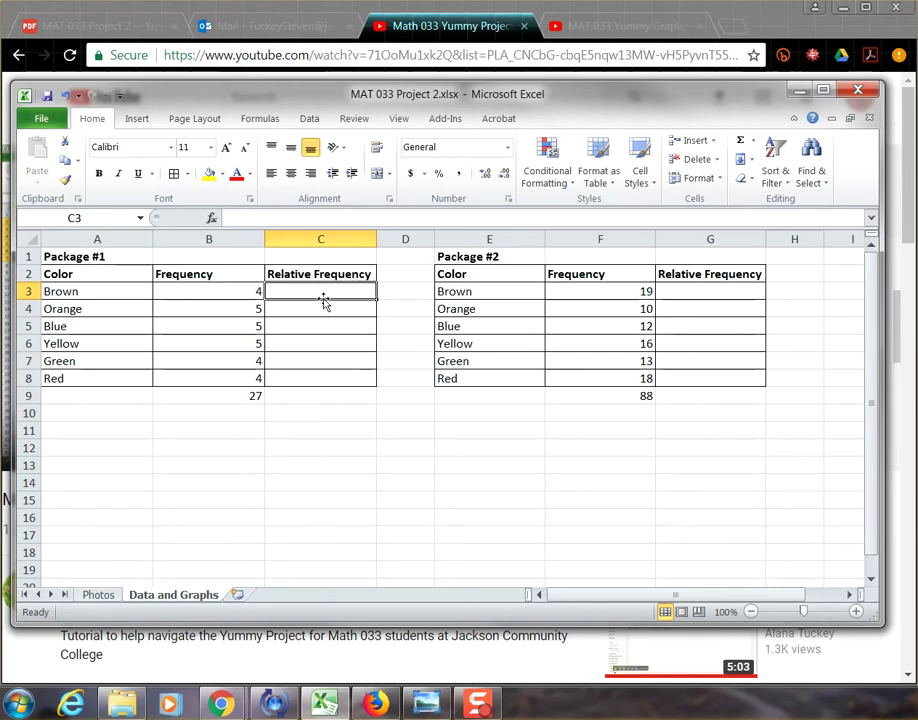
click(242, 290)
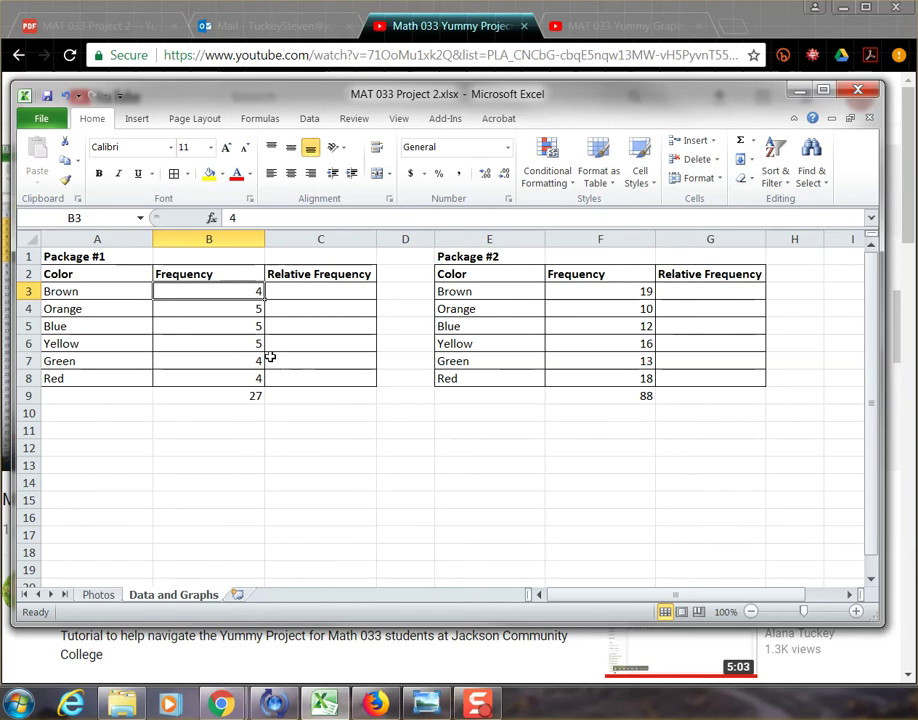
click(304, 290)
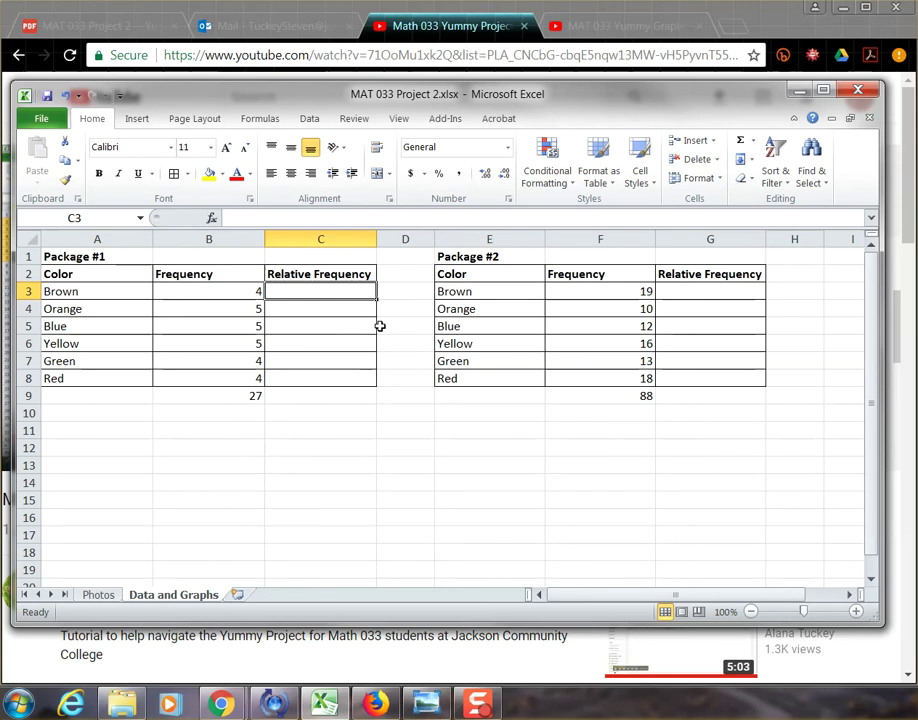
click(126, 29)
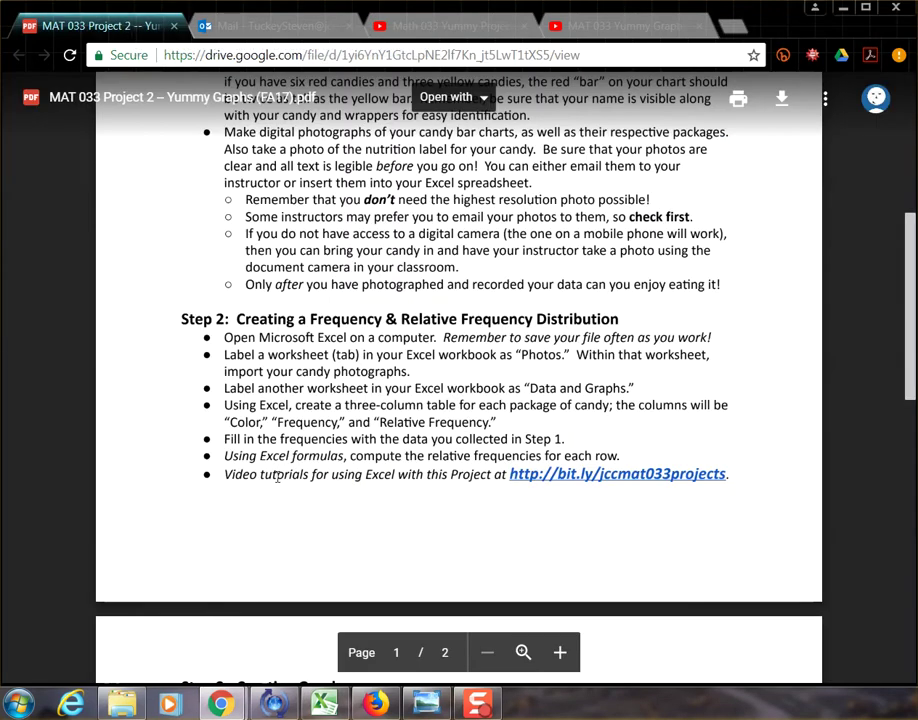
- Review the PDF's Step 2 frequency and relative frequency bullets, then return to Excel
drag(224, 440, 519, 456)
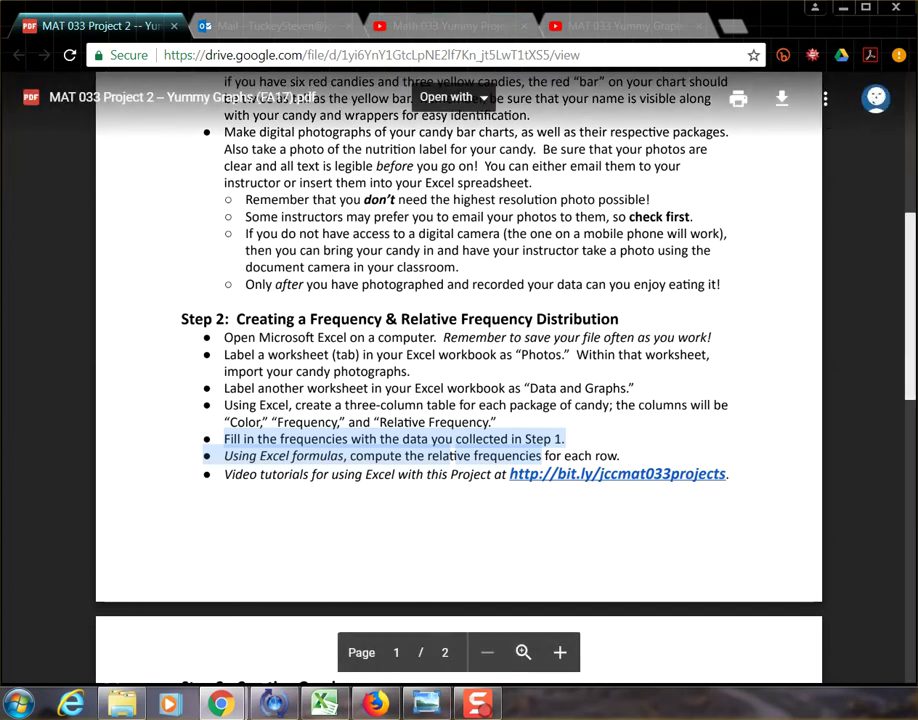
click(323, 703)
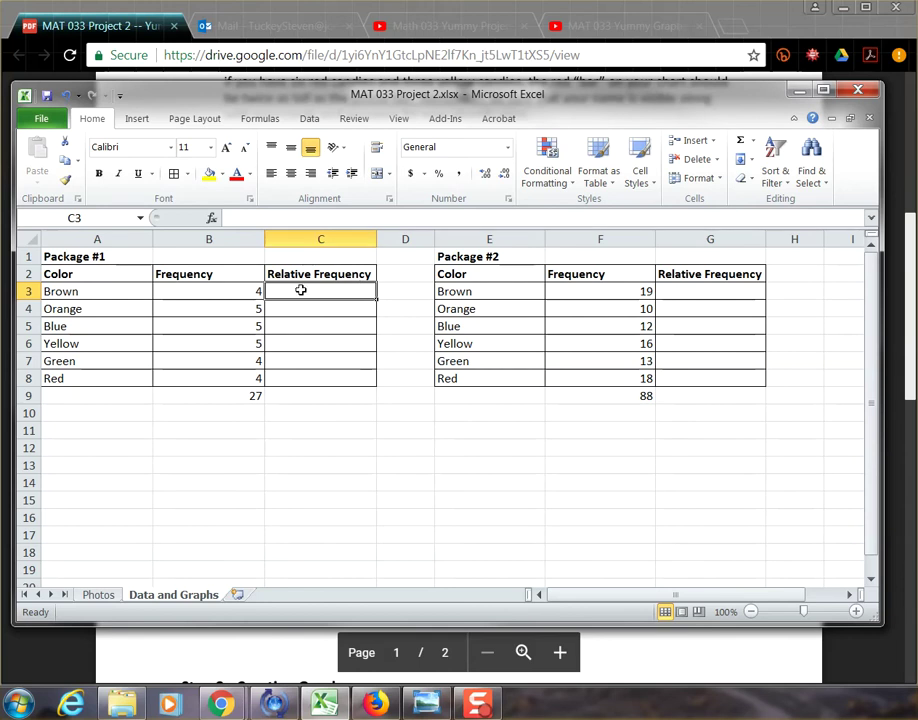
- Enter =B3/27 in C3 for Brown's relative frequency, 0.148148148
text(=)
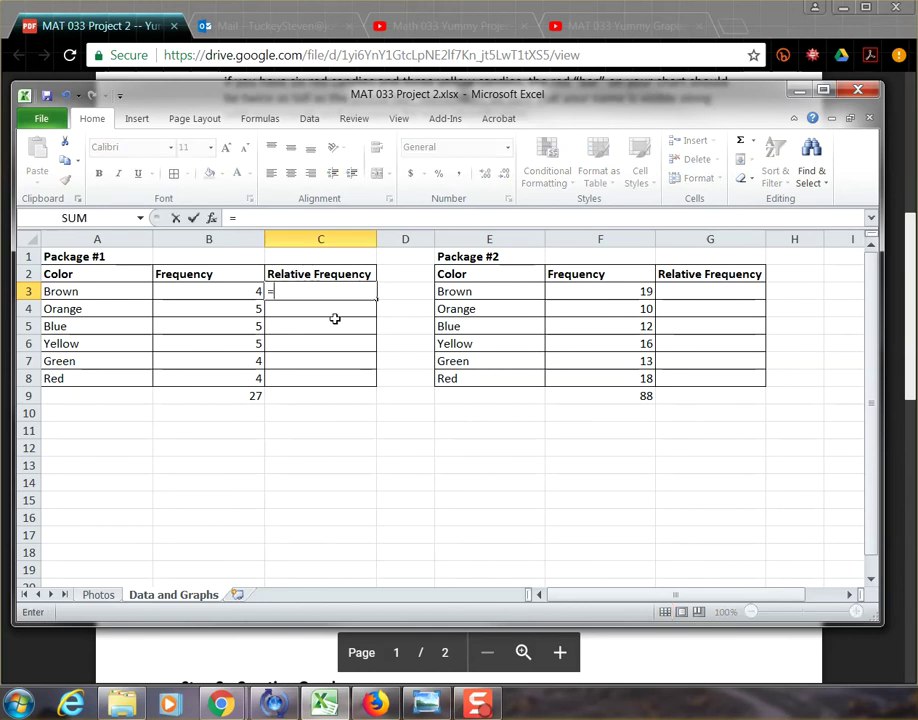
click(242, 291)
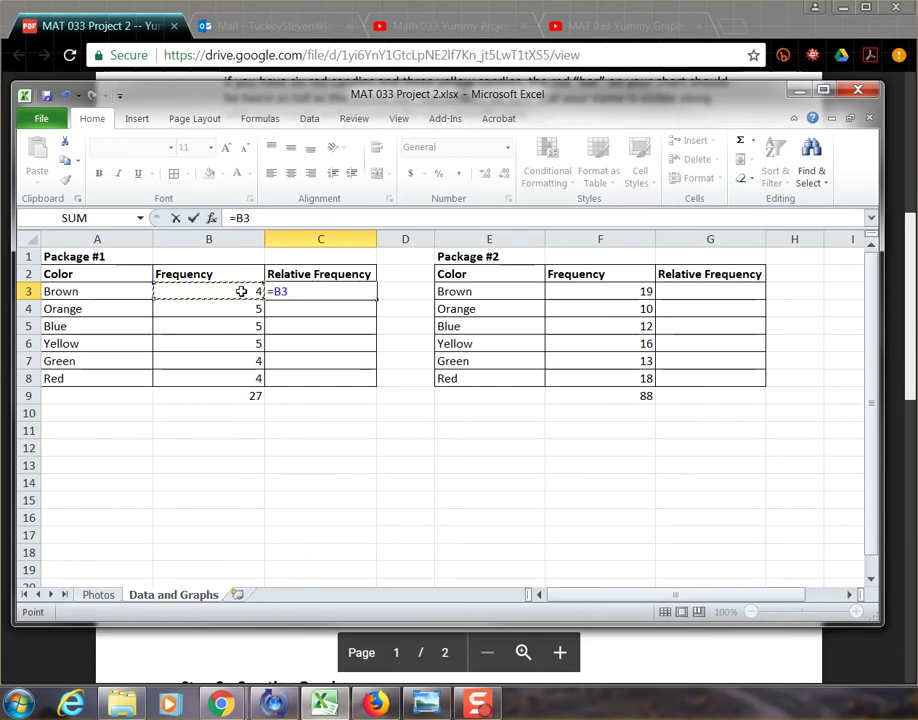
text(/)
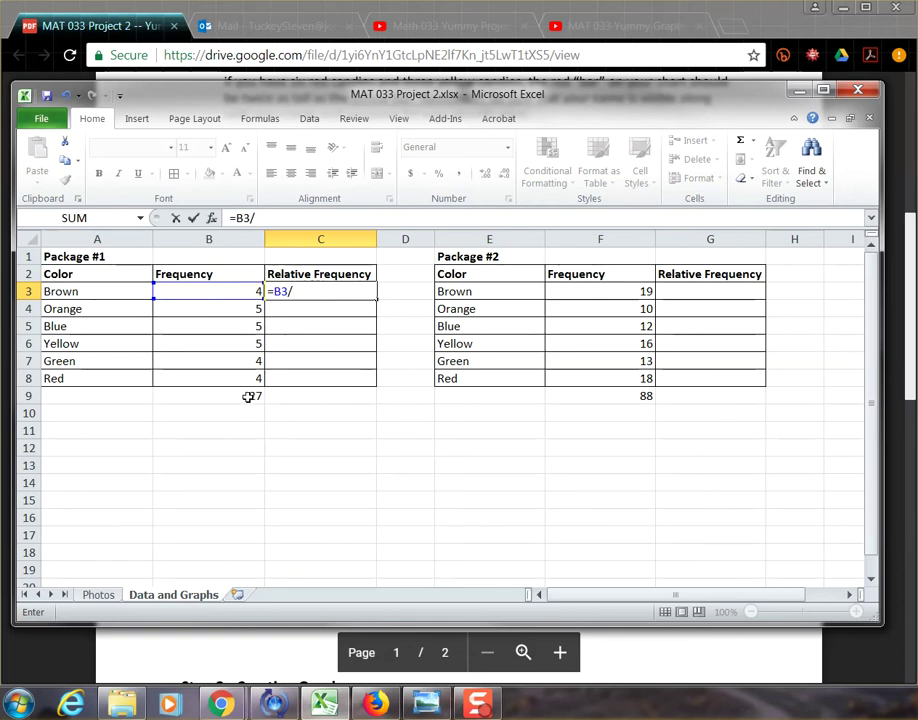
text(27)
key(Return)
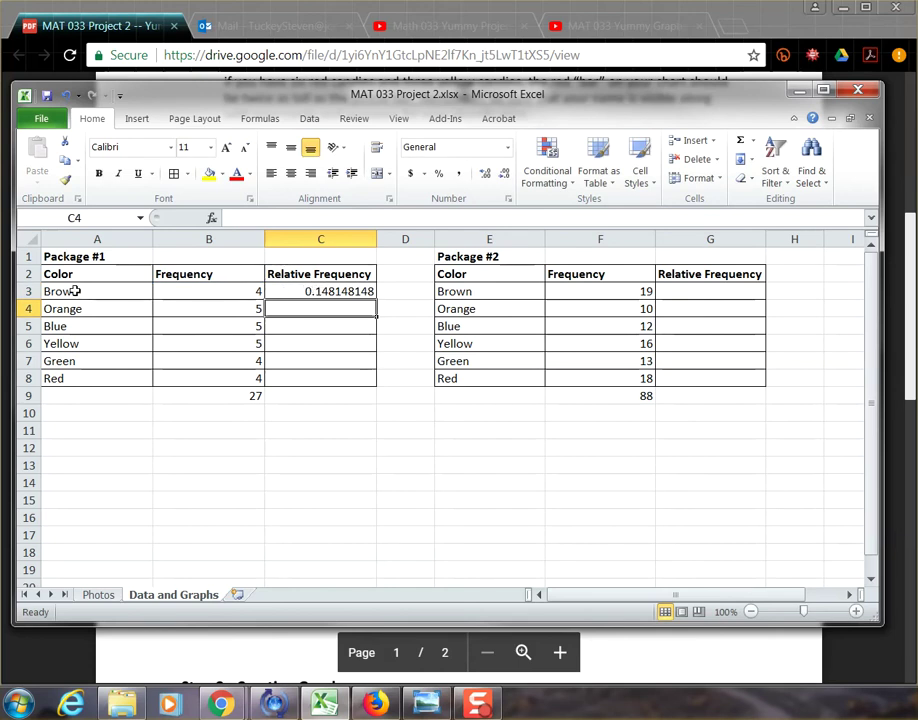
click(330, 291)
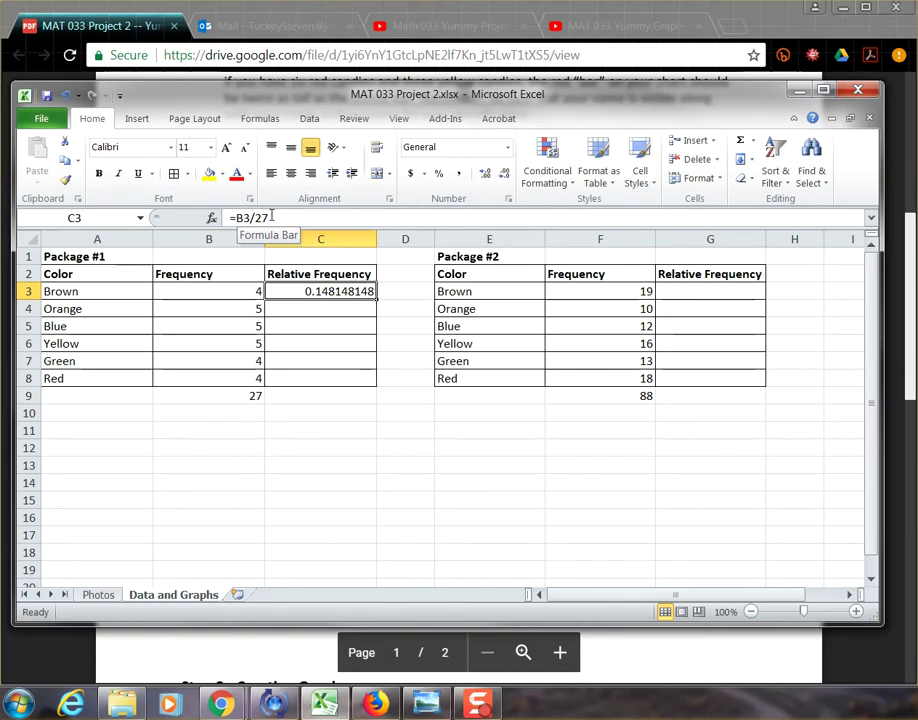
- Enter =B4/27 in C4 for Orange's relative frequency, 0.185185185
click(324, 311)
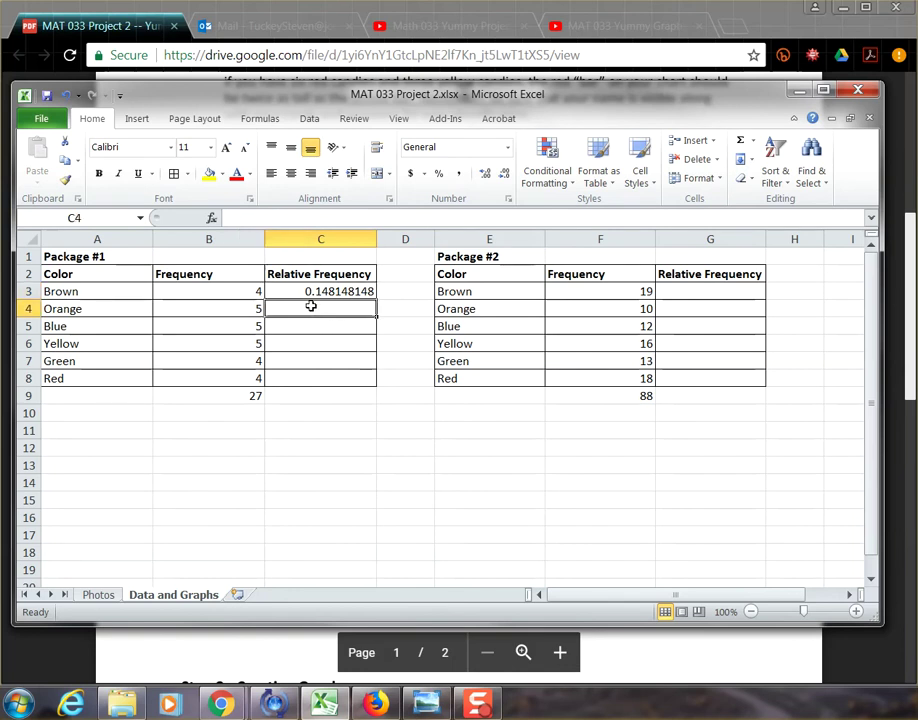
text(=)
click(233, 308)
text(/27)
key(Return)
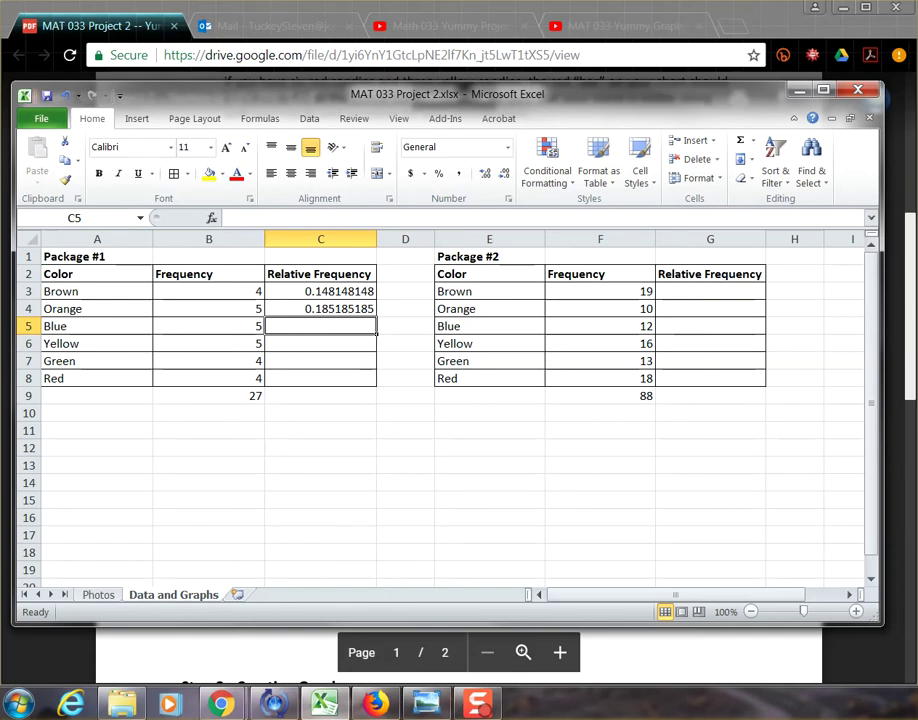
- Fill C4's formula down to C8 and check the Blue through Red relative frequencies
click(320, 308)
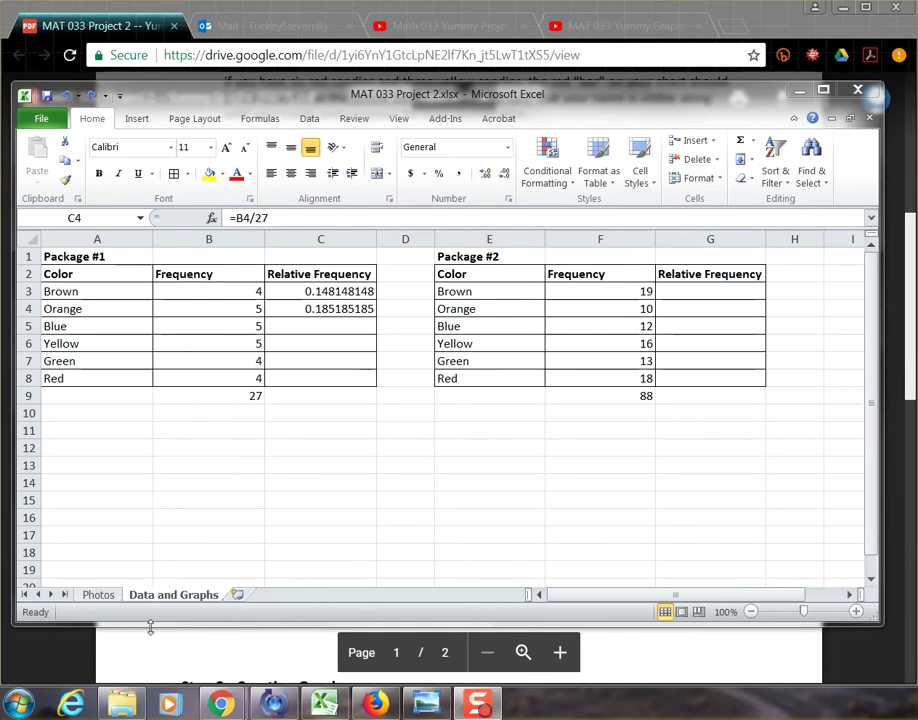
click(338, 312)
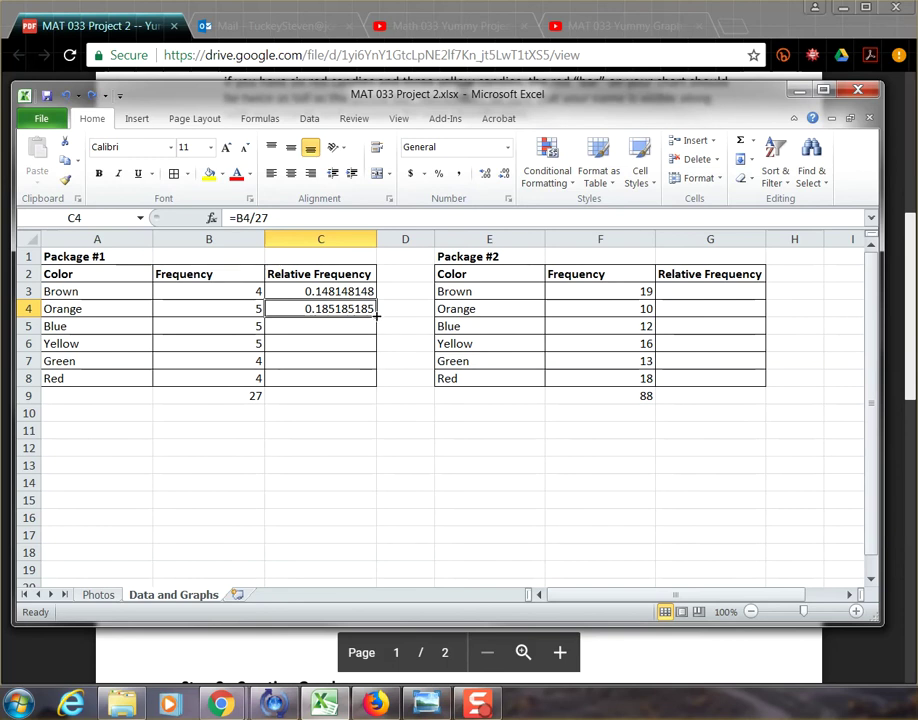
drag(377, 316, 363, 380)
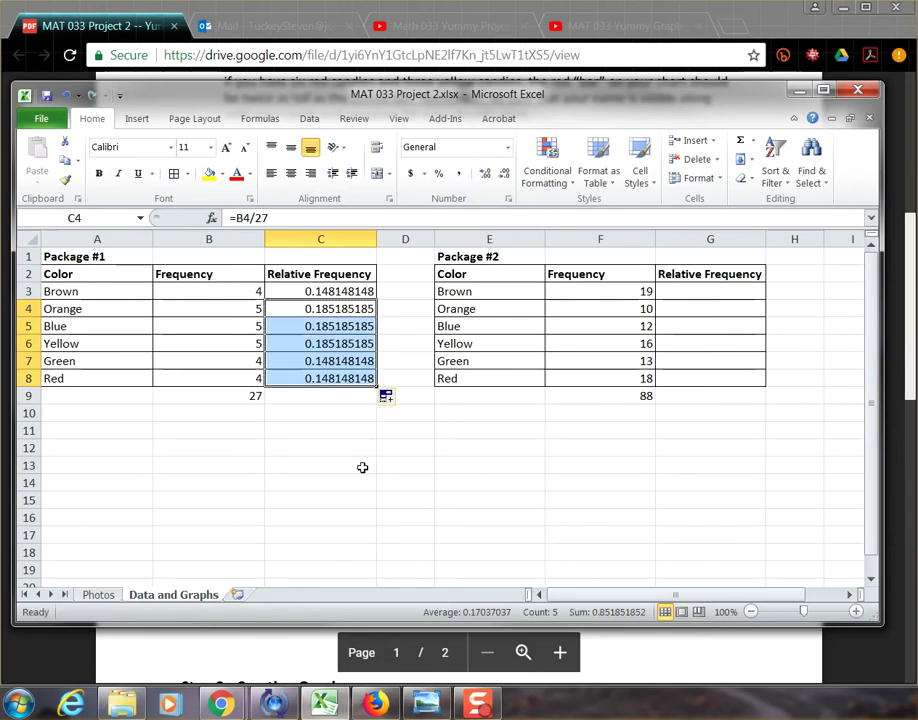
click(361, 327)
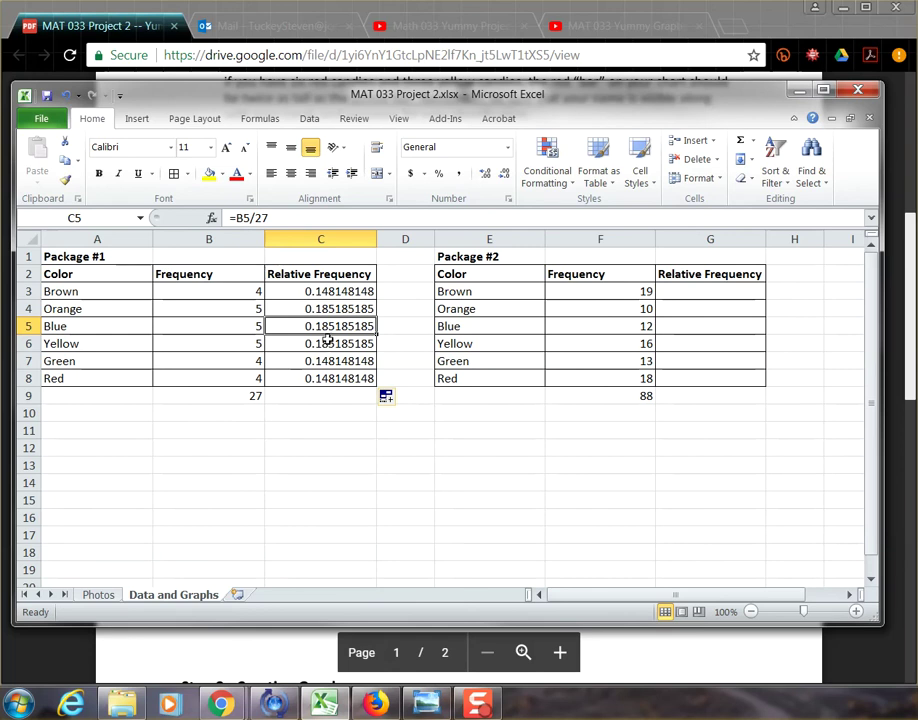
key(Down)
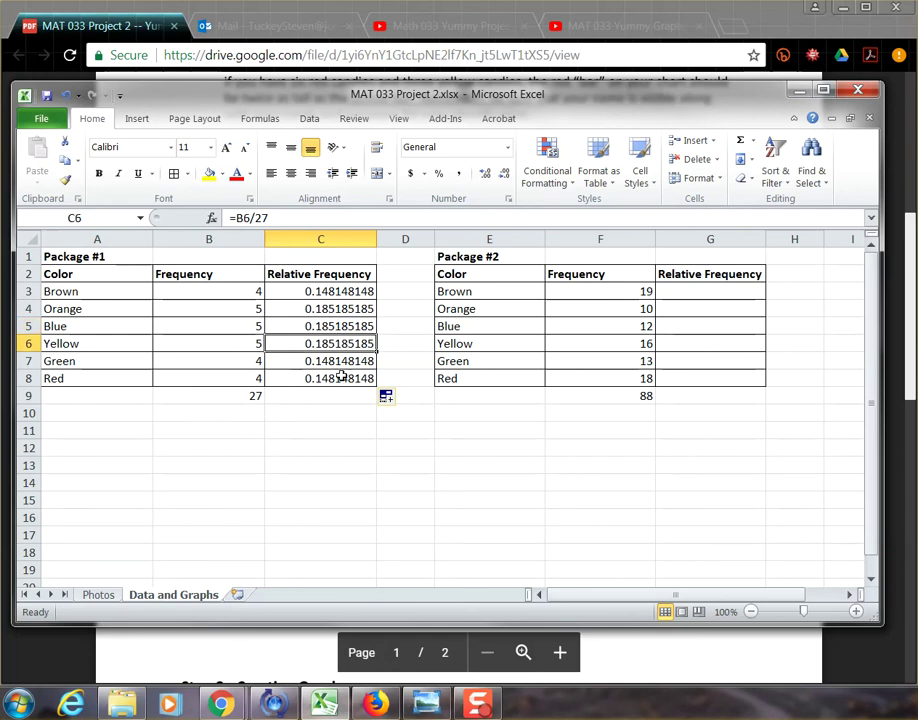
key(Down)
key(Down)
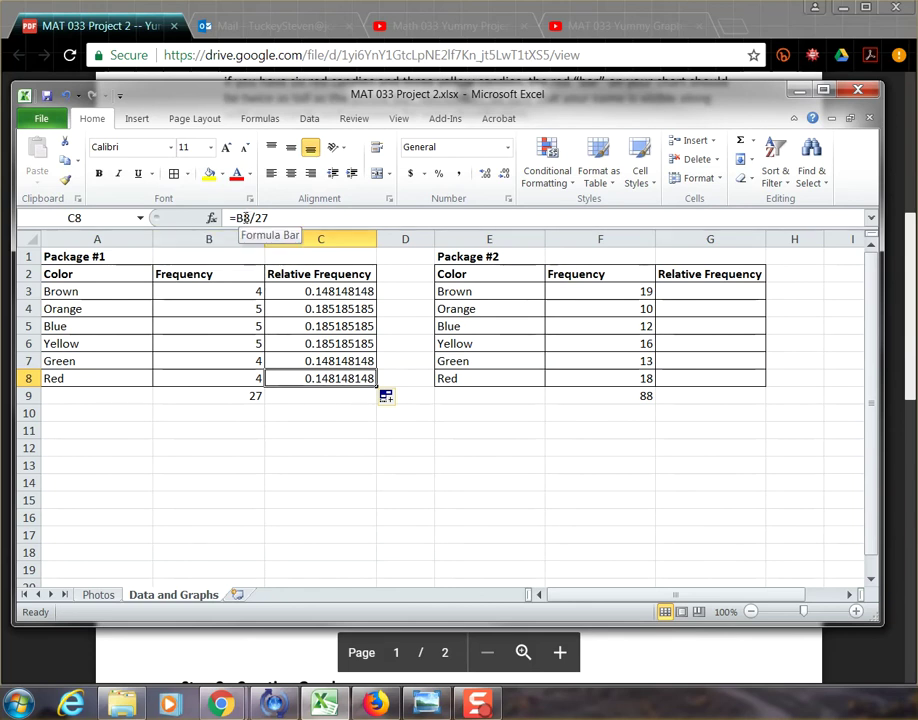
key(Up)
key(Up)
key(Up)
key(Up)
key(Up)
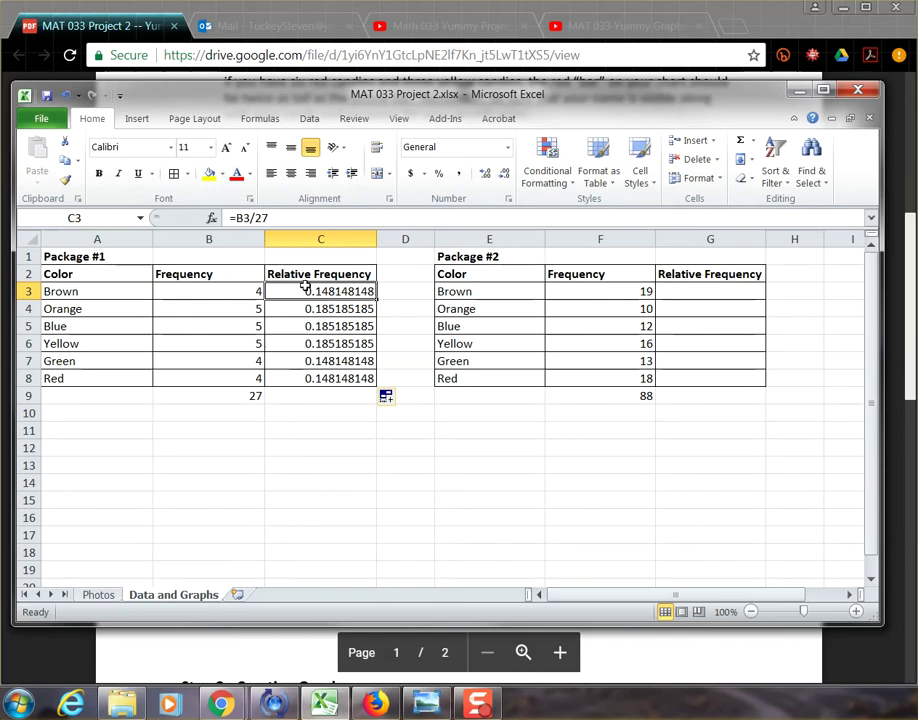
click(339, 309)
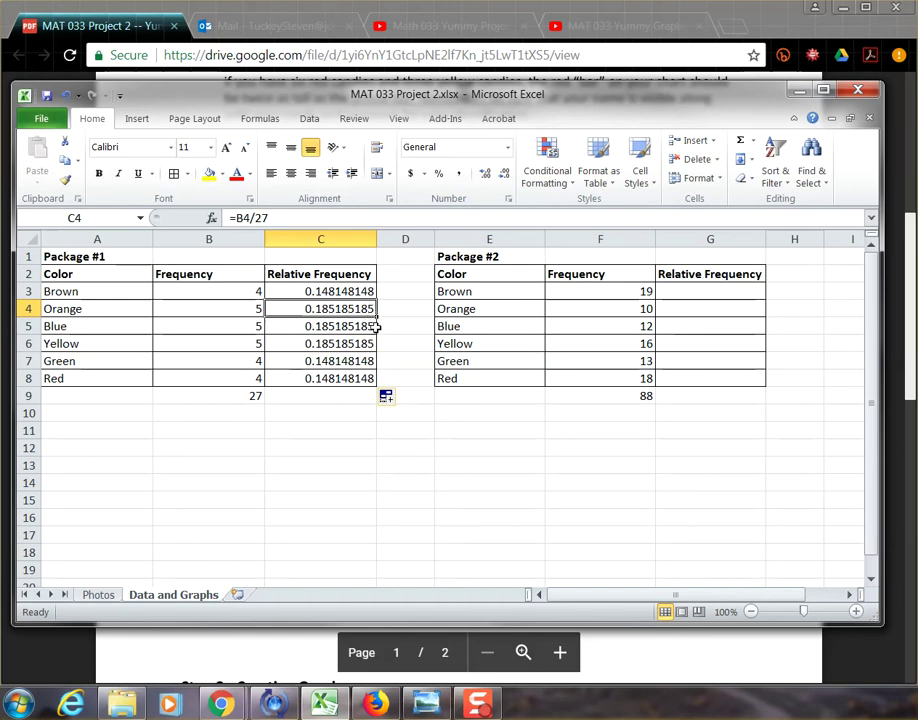
key(Down)
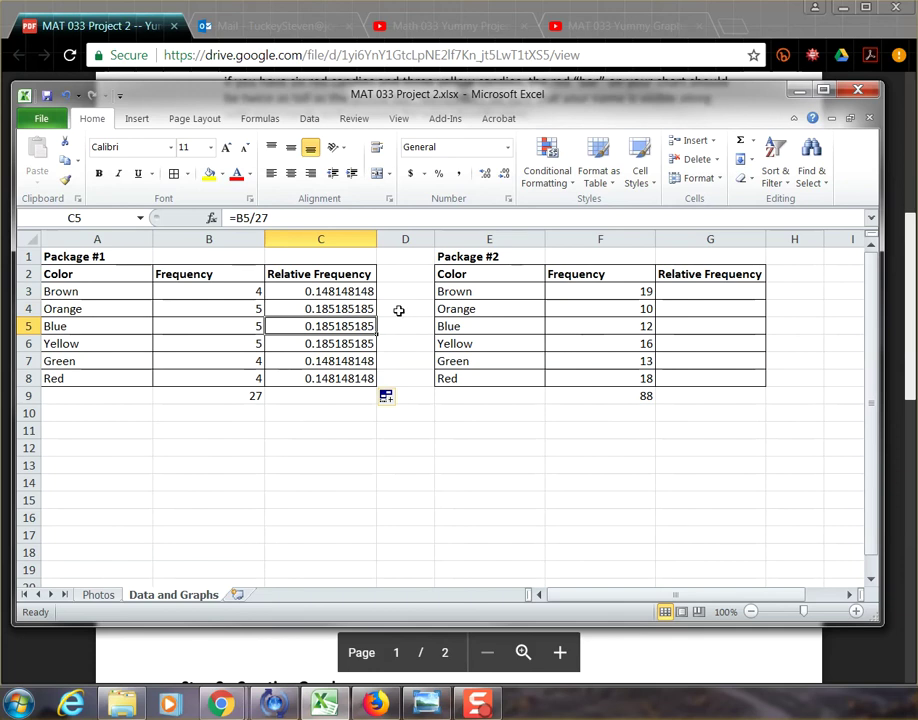
key(Down)
key(Down)
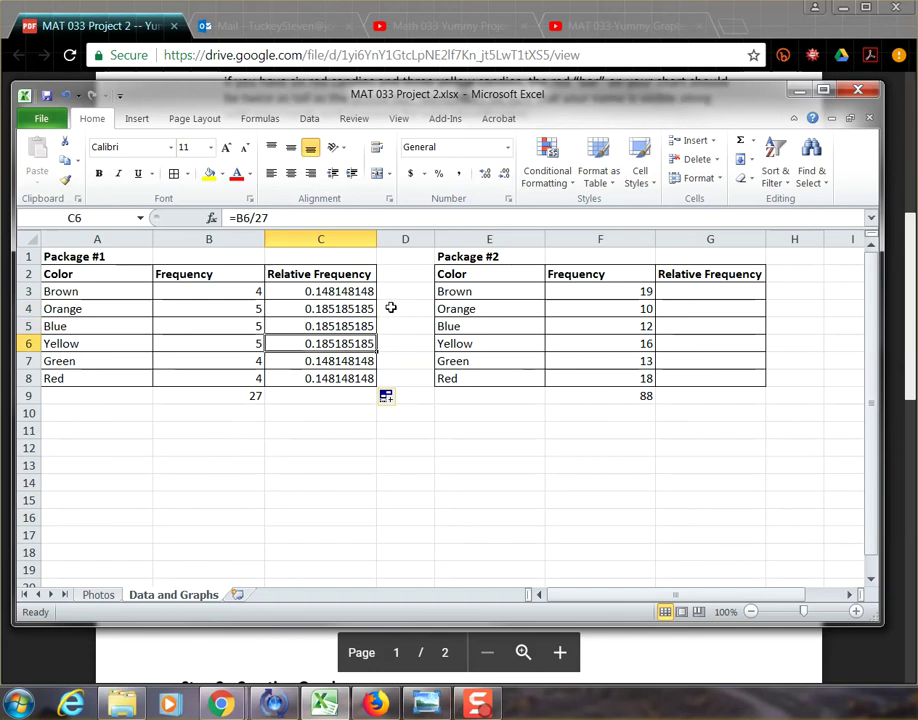
key(Down)
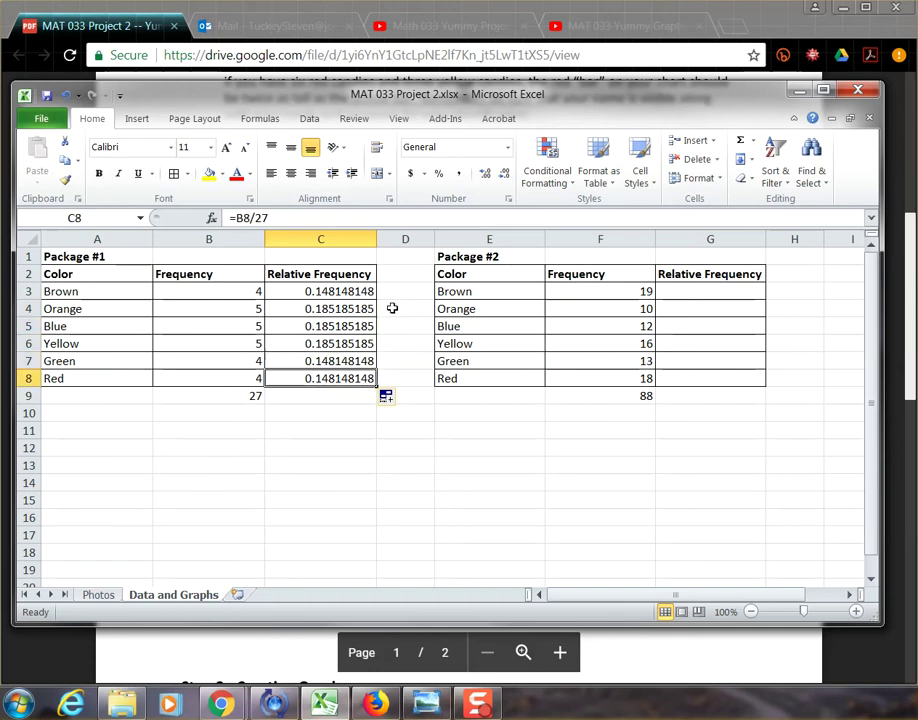
- Enter Brown's Package #2 relative frequency as F3 divided by 88 in G3 and fill down to G8
click(685, 290)
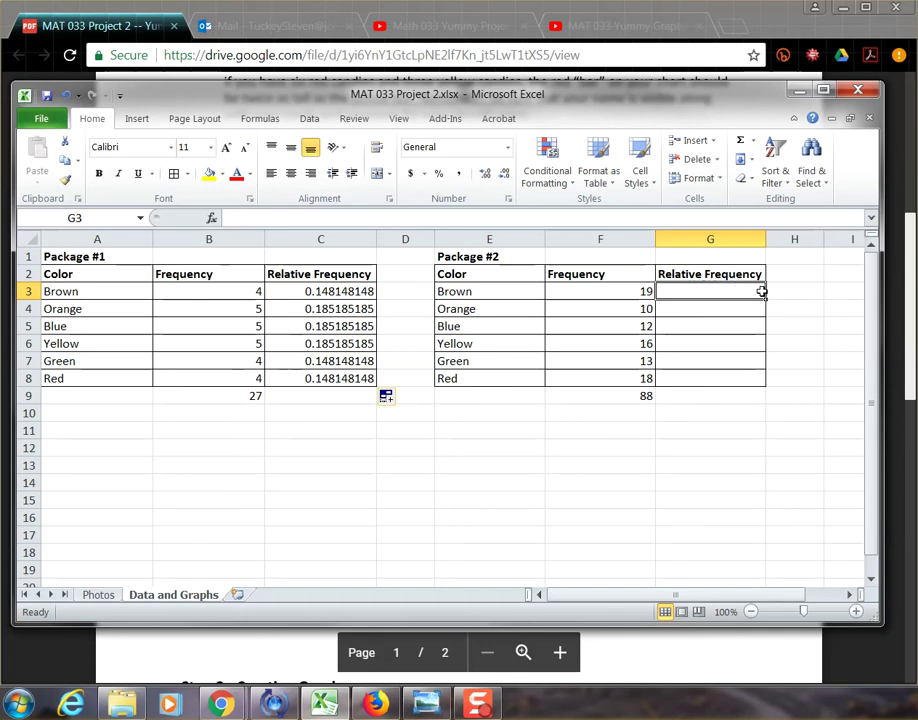
text(=)
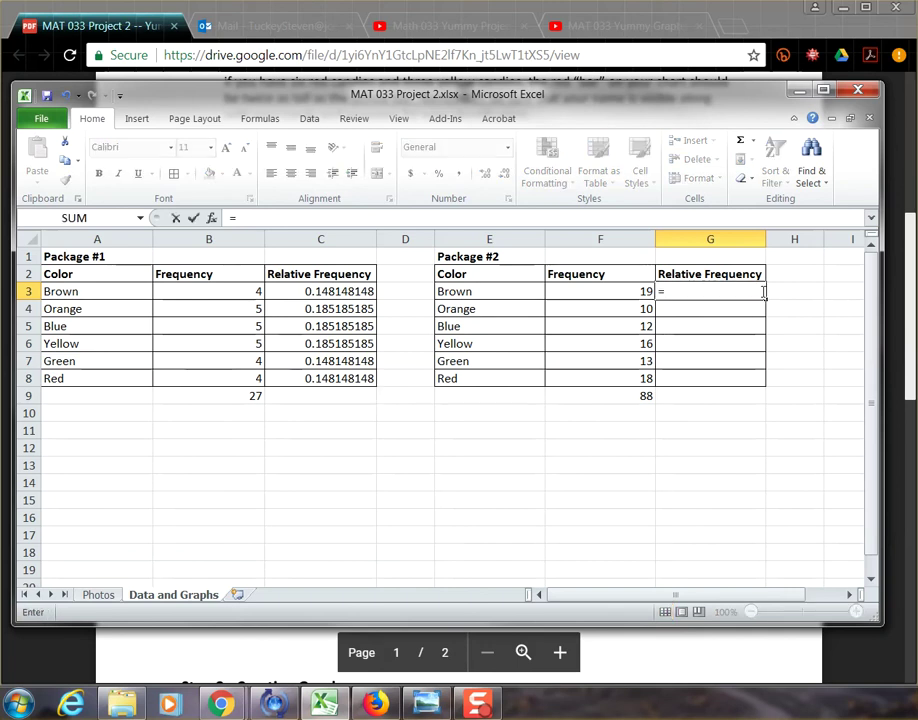
click(614, 294)
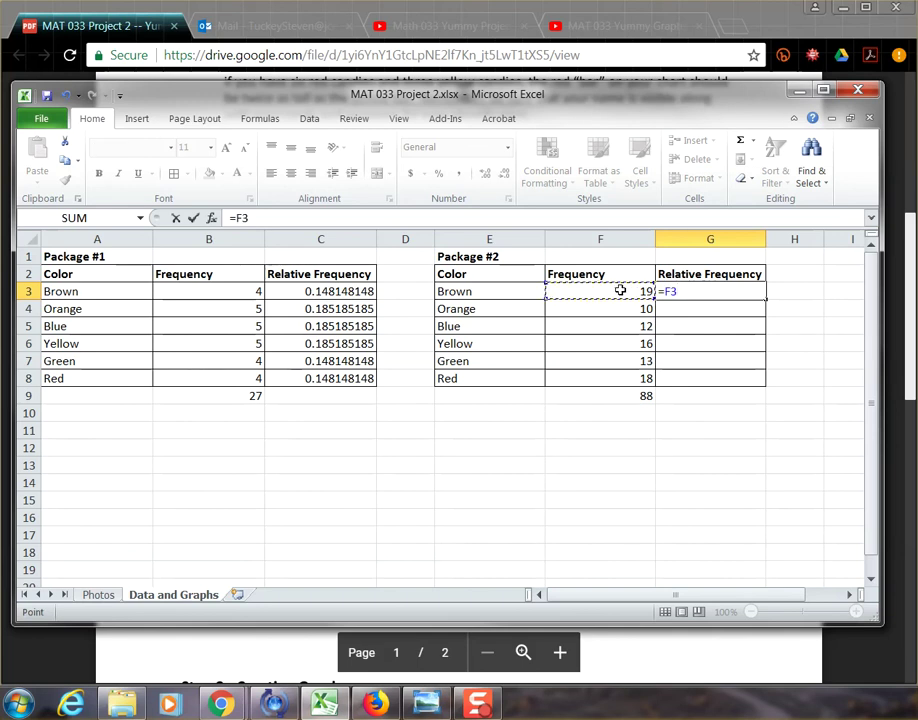
text(/)
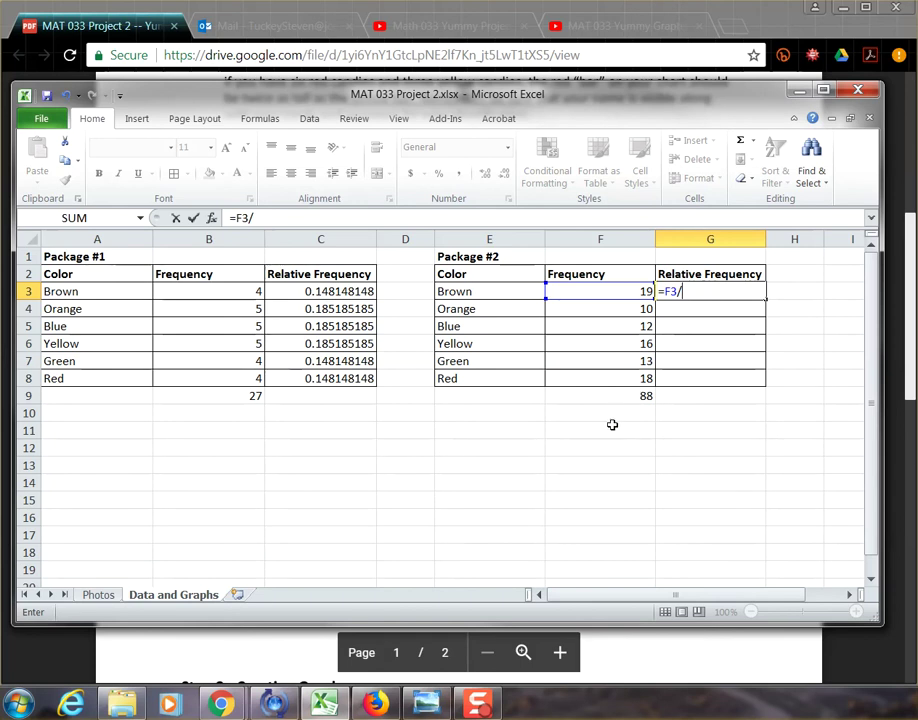
text(88)
key(Return)
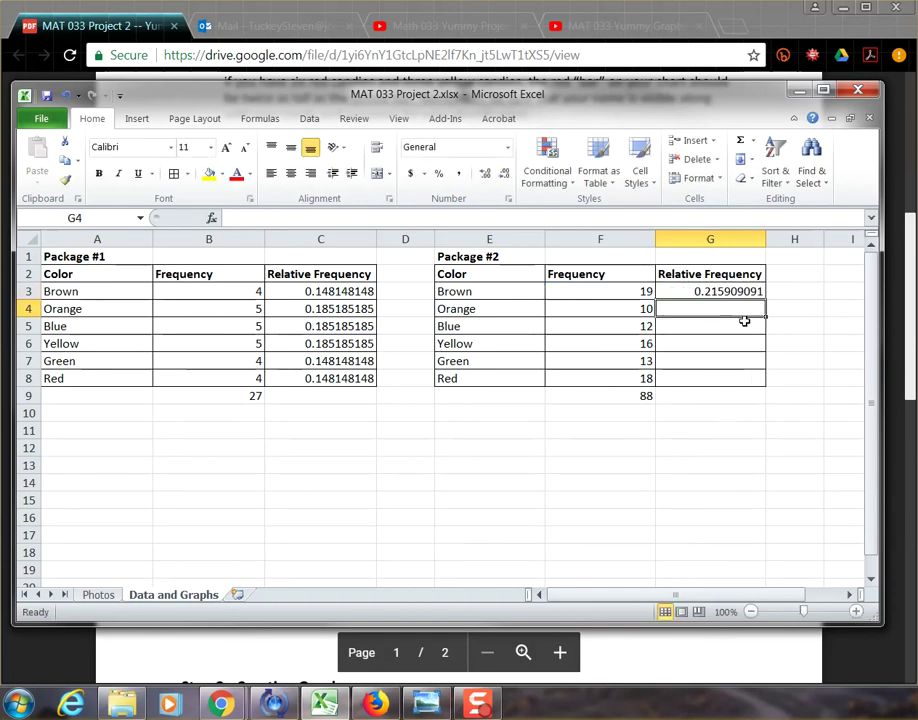
click(745, 291)
drag(764, 300, 750, 381)
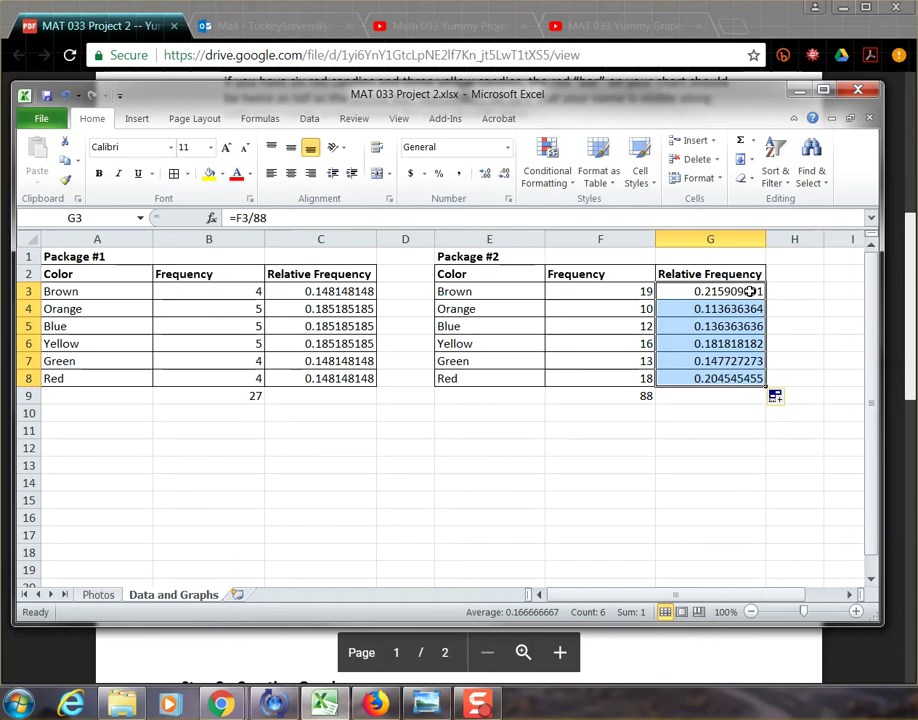
- Undo the G4:G8 fill and change G3 to =F3/F9, showing 0.215909091
key(ctrl+z)
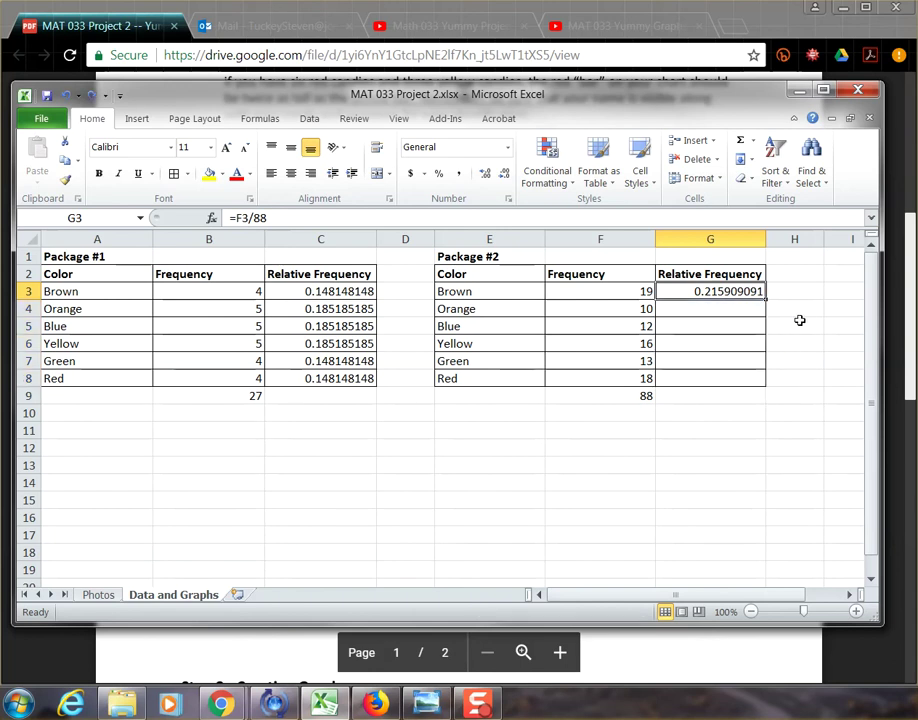
double_click(720, 291)
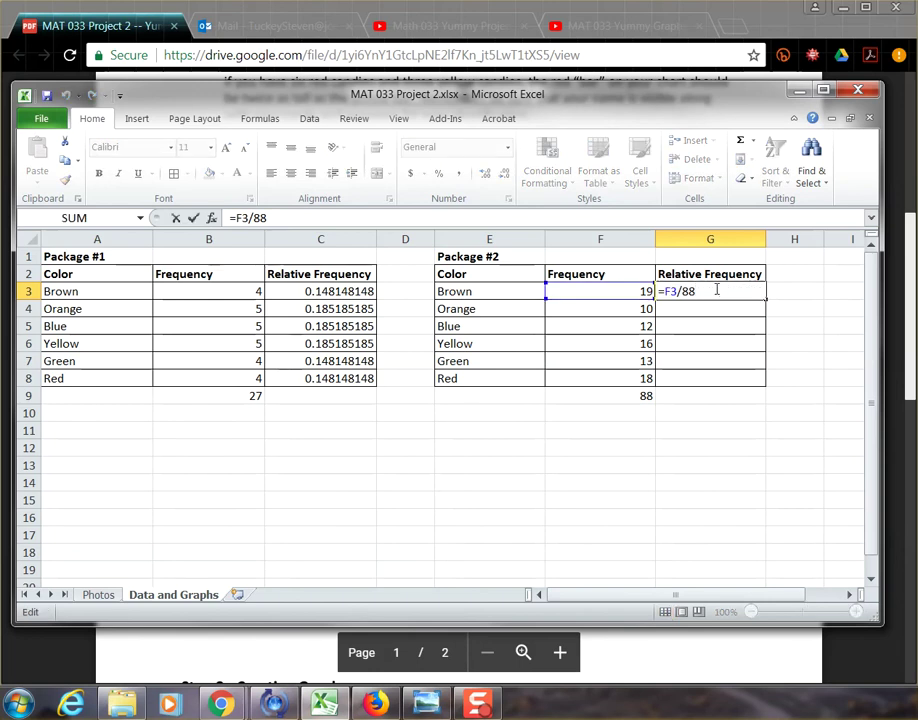
key(BackSpace)
key(BackSpace)
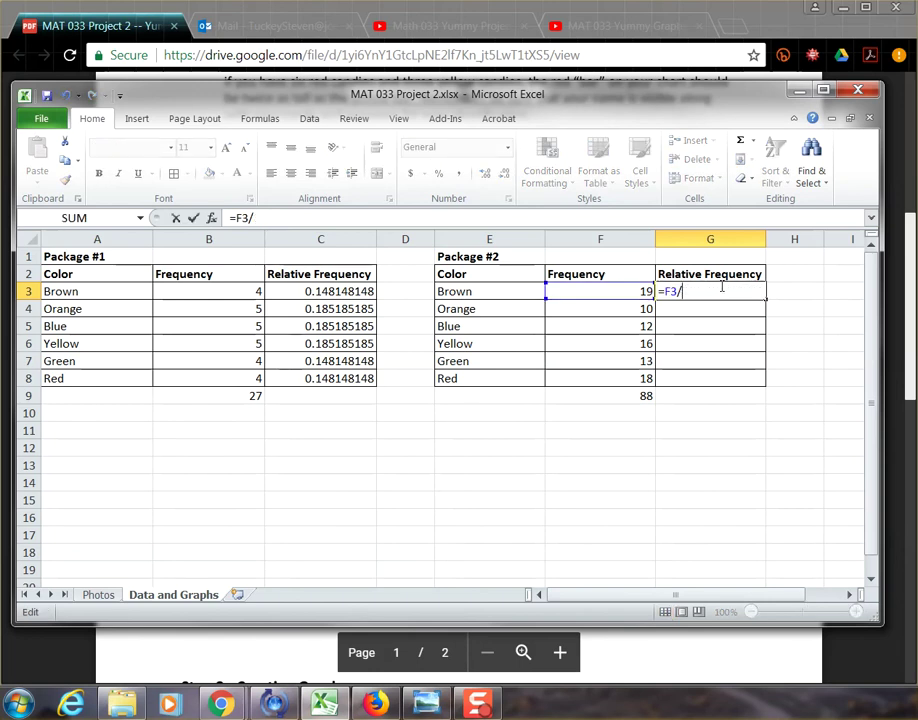
click(634, 396)
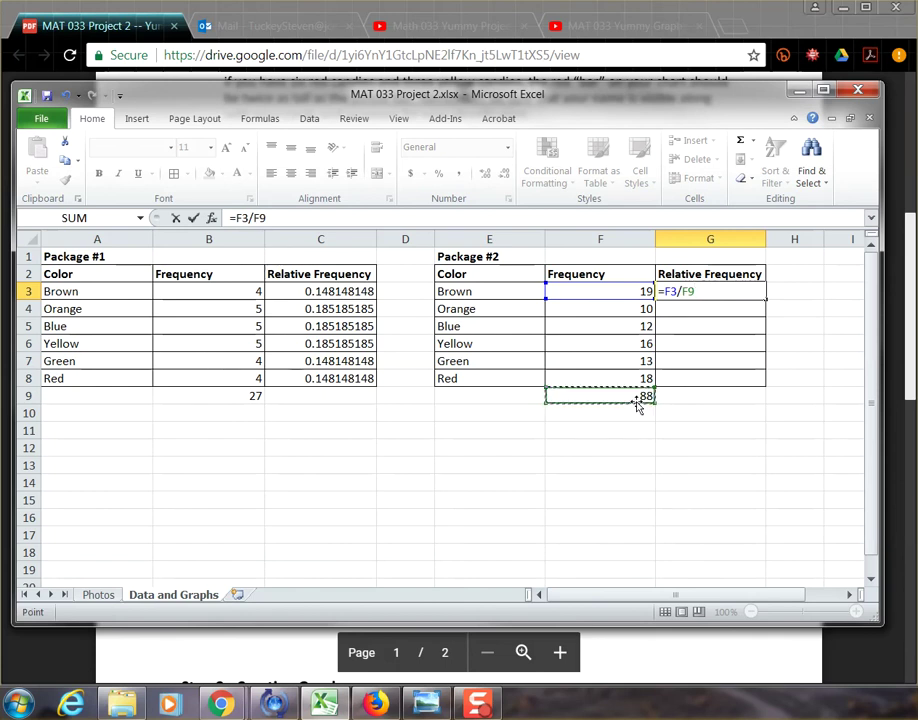
key(Return)
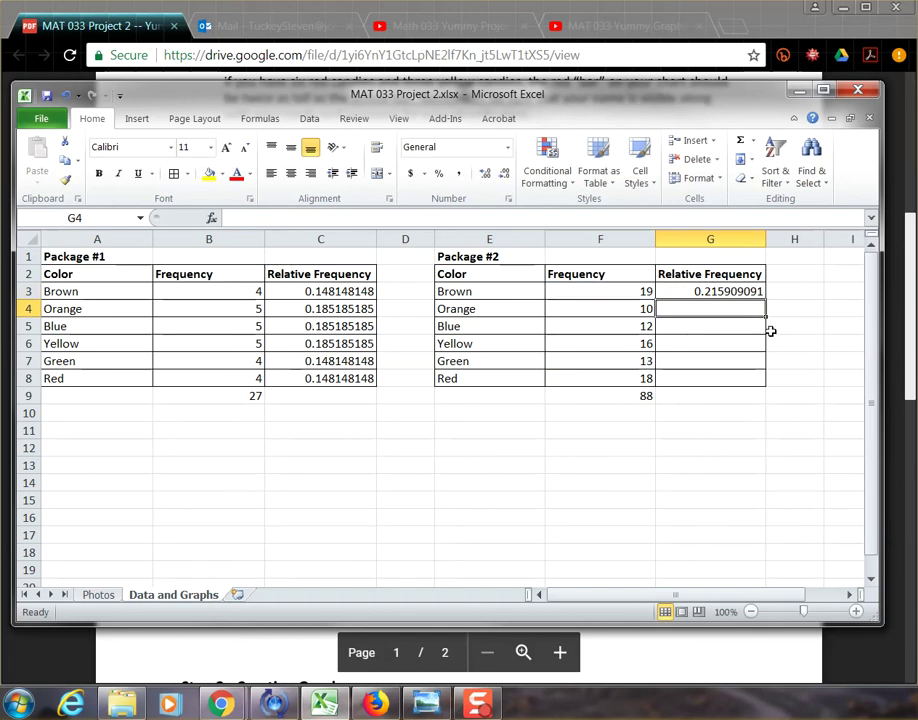
click(682, 292)
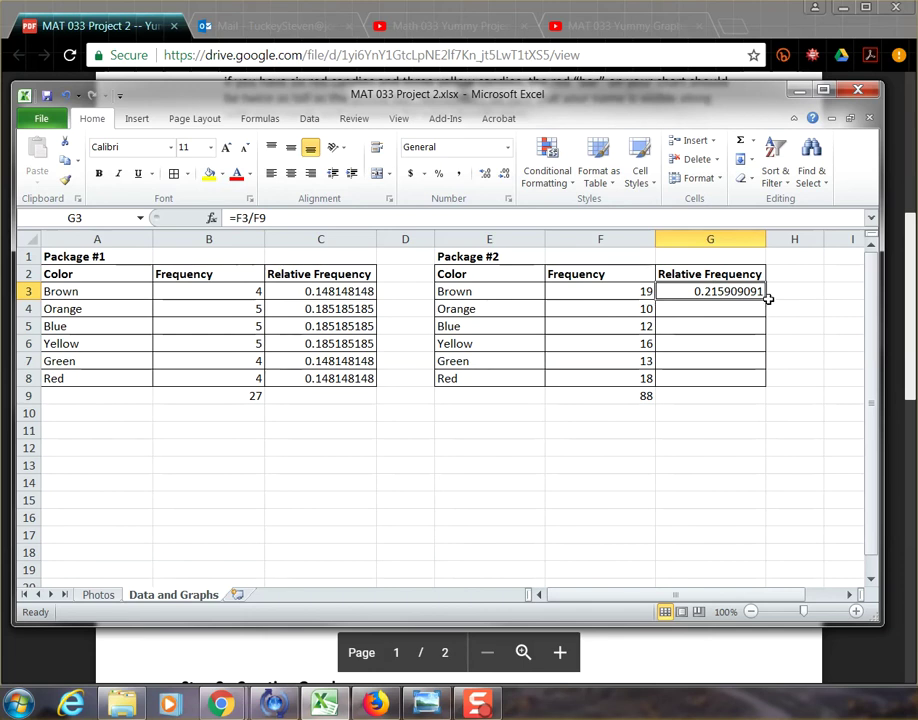
- Fill G3's formula down to G8 and trace the #DIV/0! errors to empty F10
drag(765, 296, 752, 381)
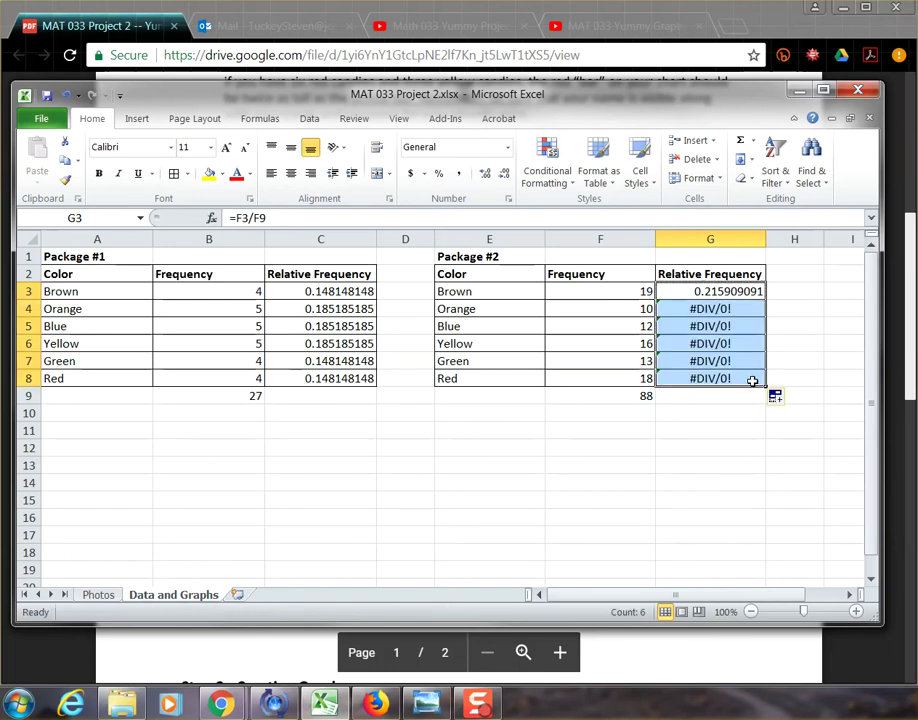
click(750, 311)
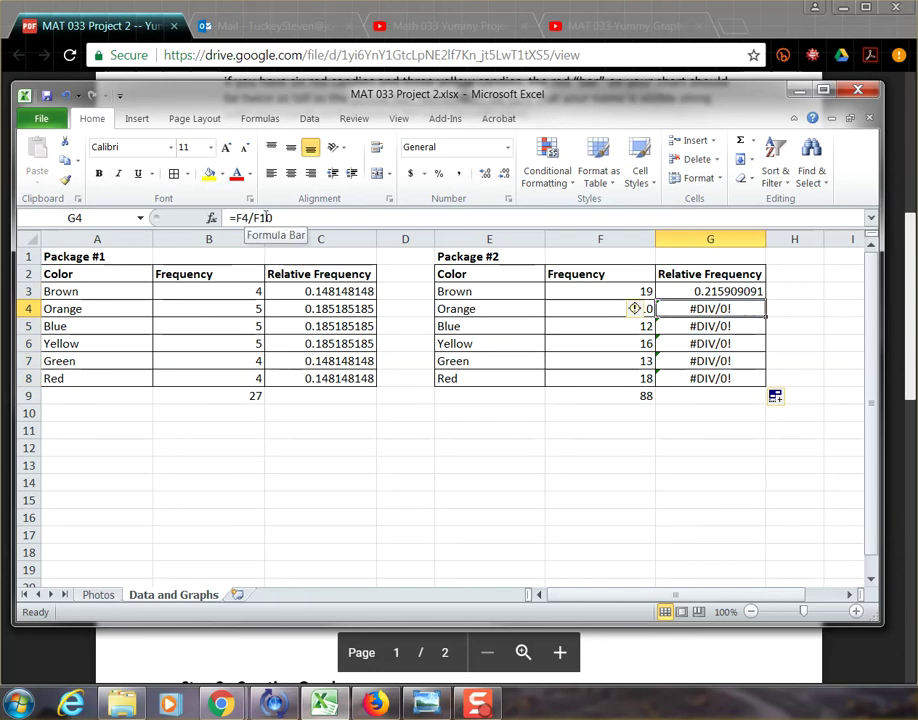
click(602, 311)
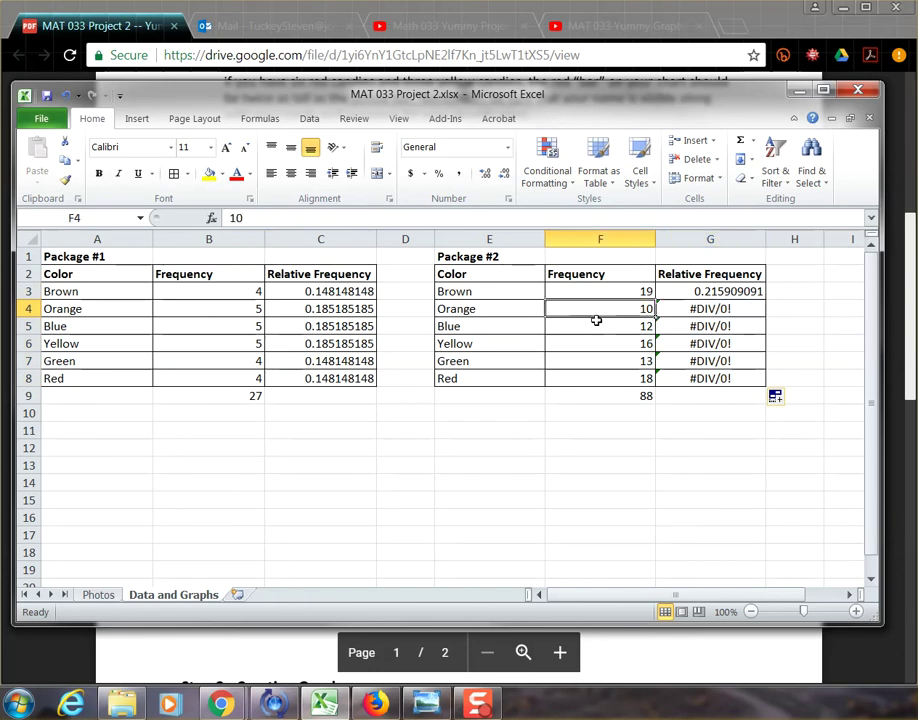
click(682, 308)
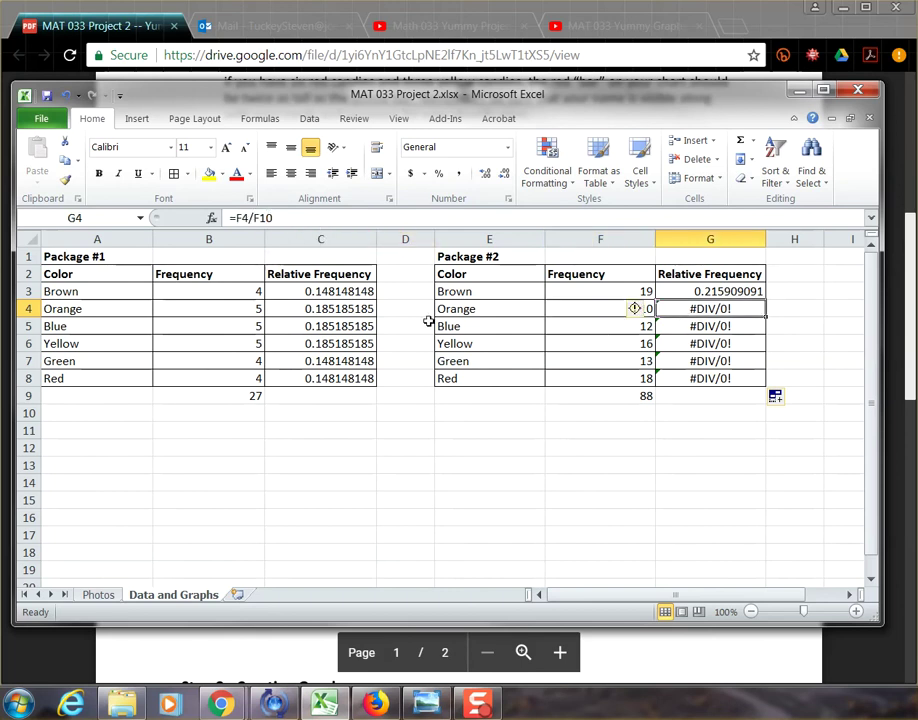
click(624, 413)
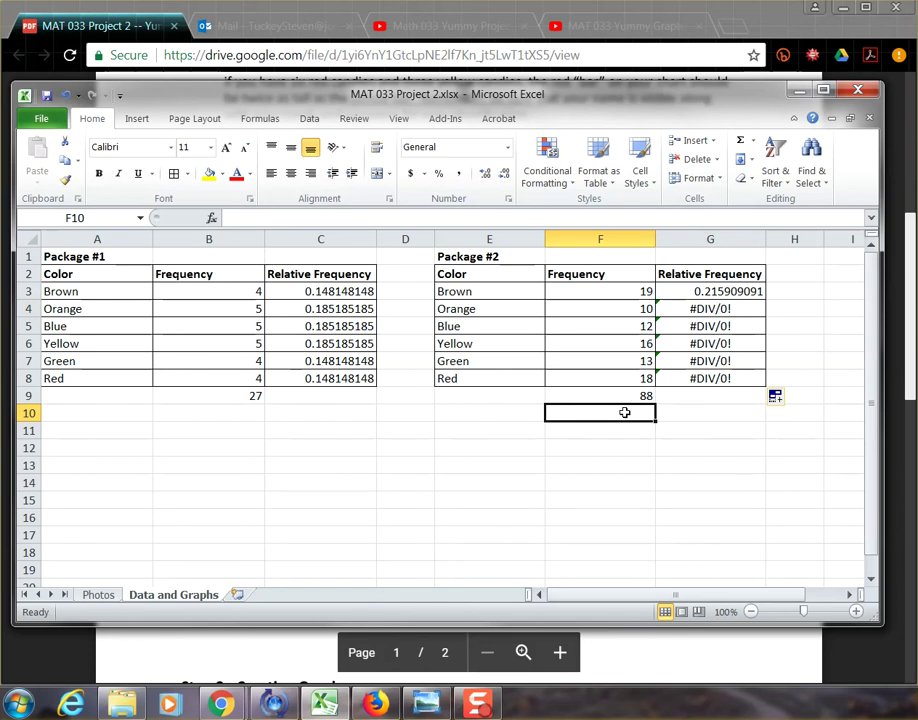
click(640, 291)
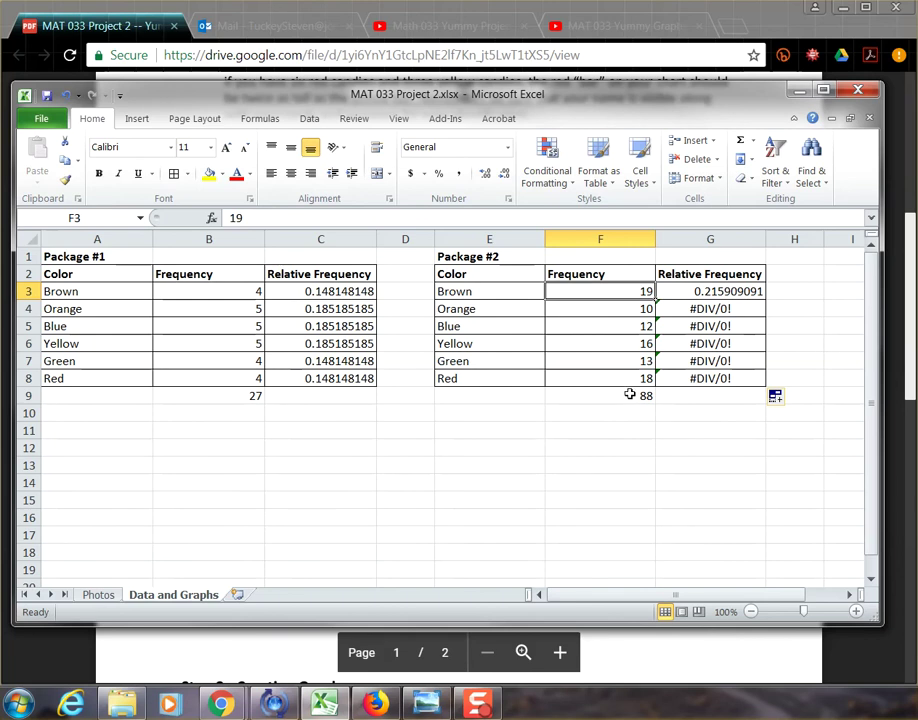
click(630, 395)
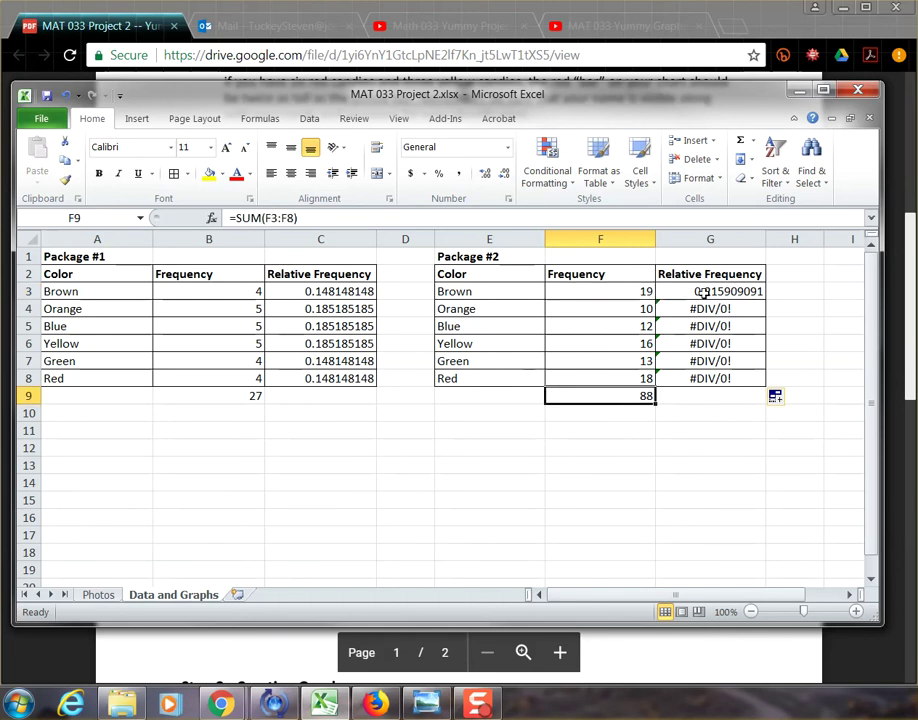
- Recheck G4's =F4/F10 reference, then start editing G3's =F3/F9 in the formula bar
click(705, 310)
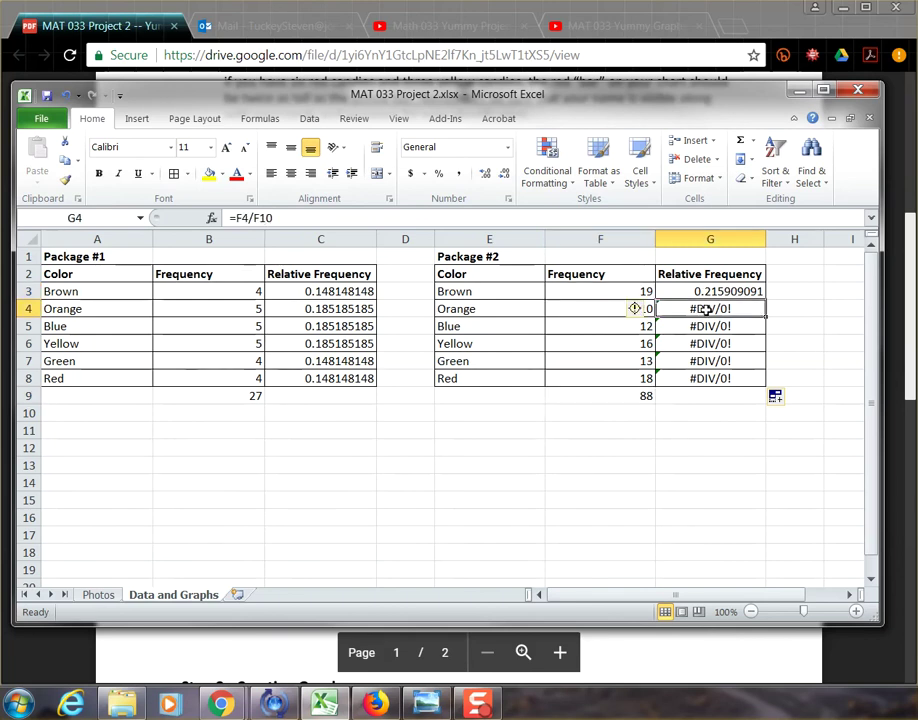
click(604, 309)
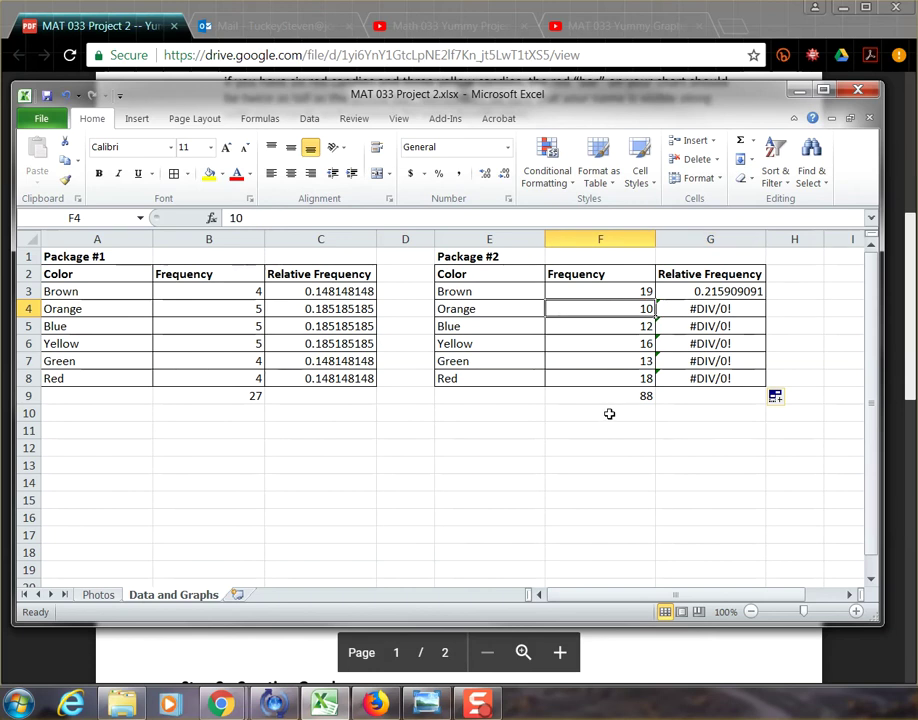
click(609, 413)
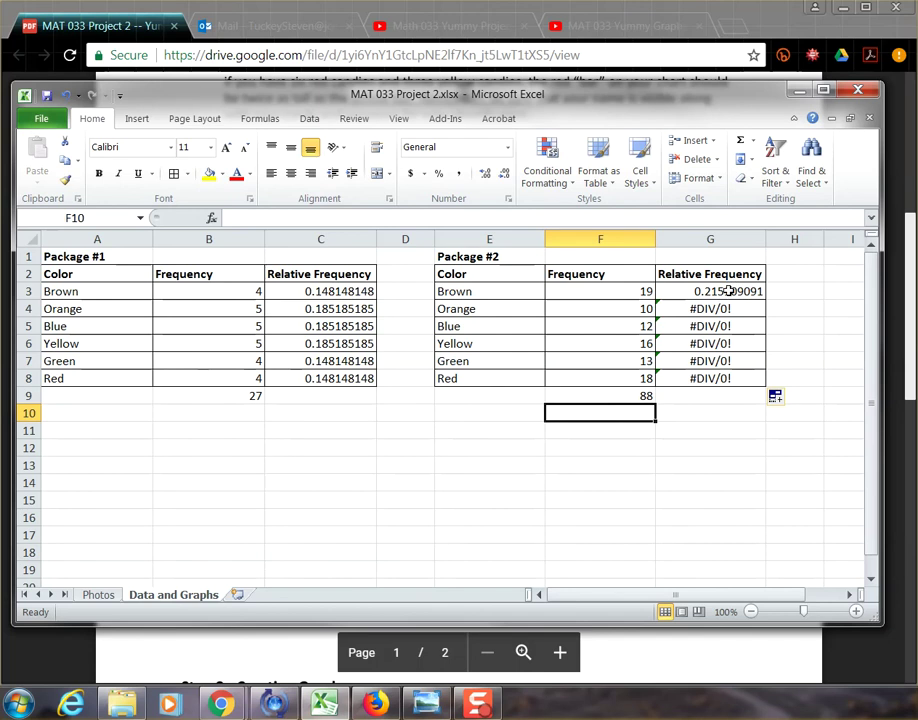
click(729, 291)
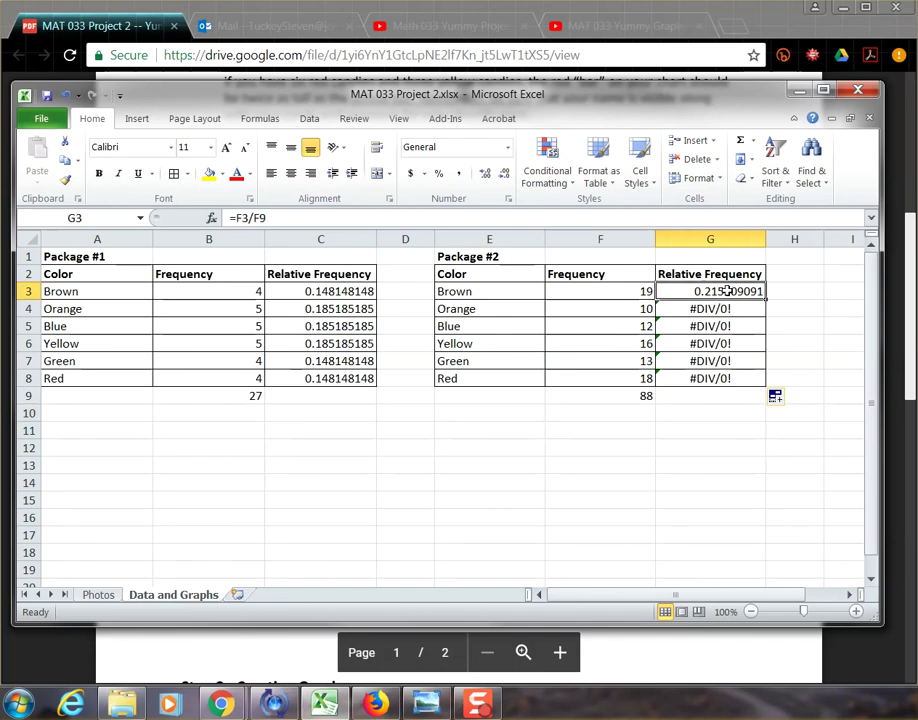
click(259, 217)
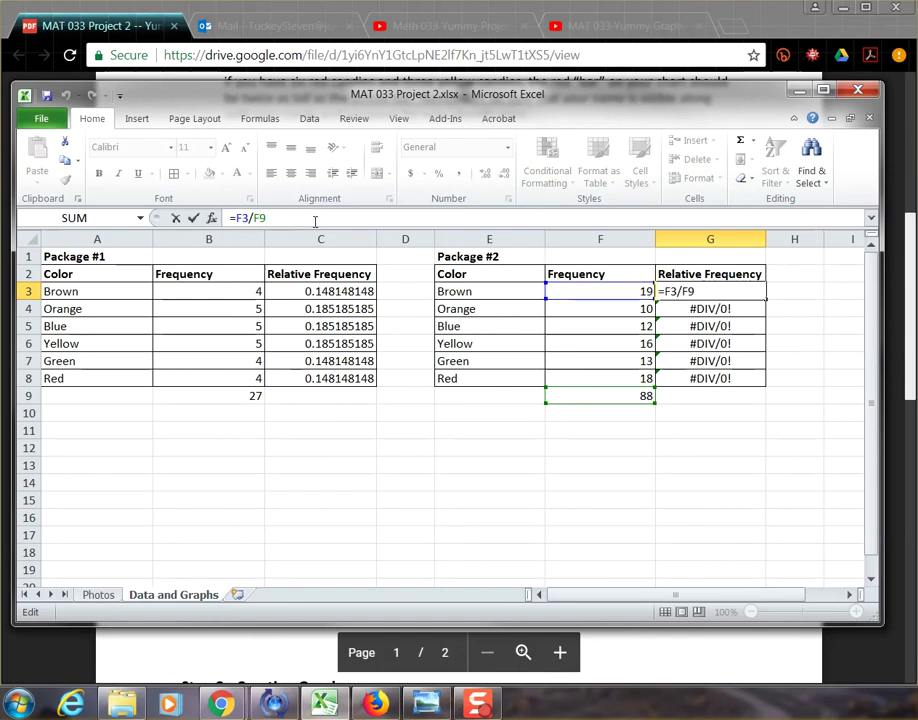
- Anchor G3's formula as =F3/F$9 and fill it down through G8
text($)
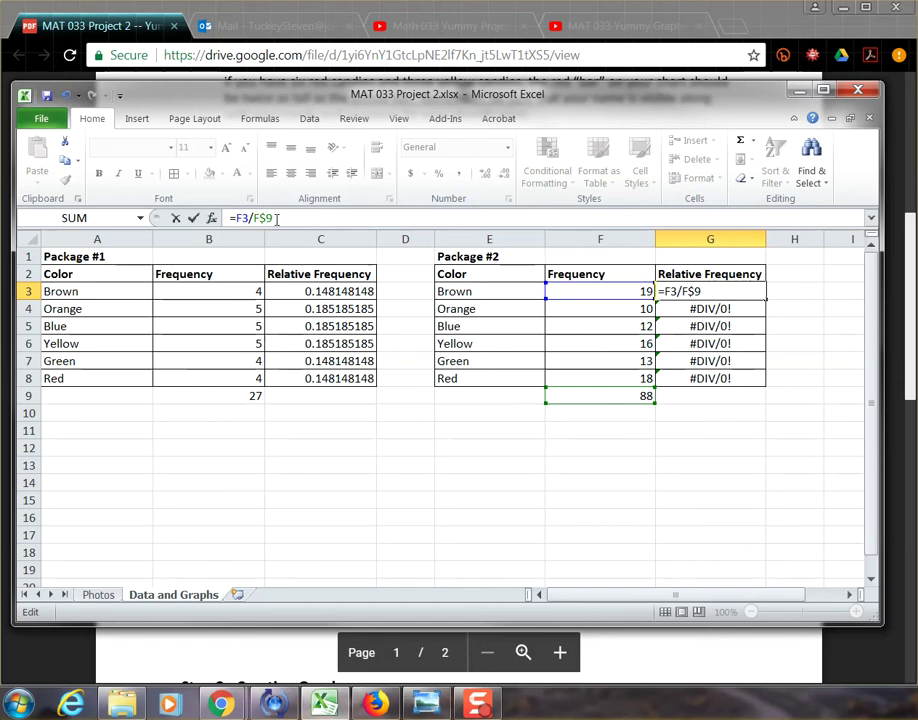
key(Return)
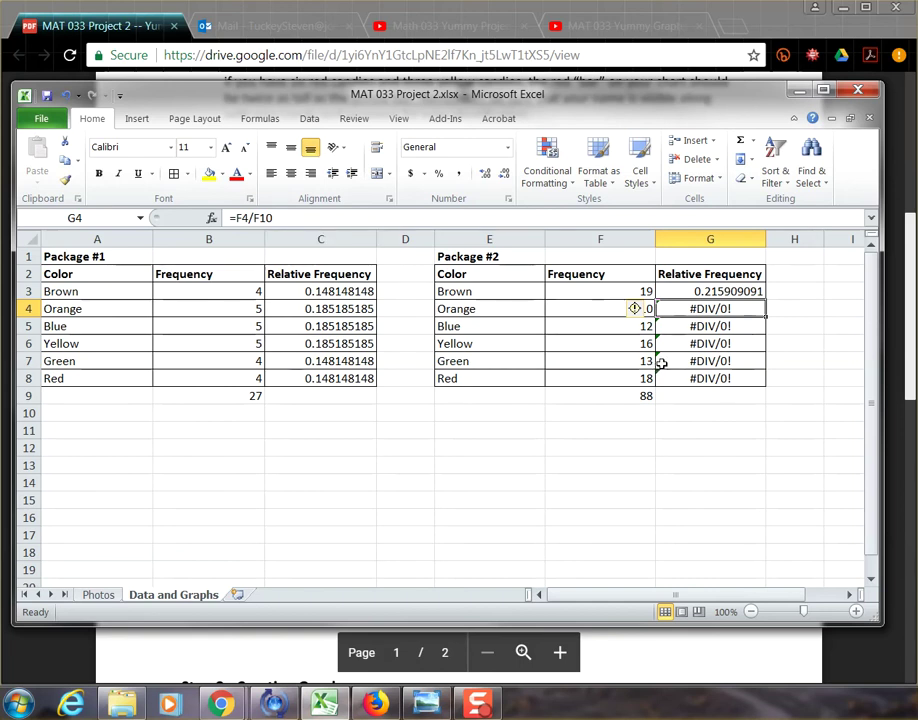
click(735, 291)
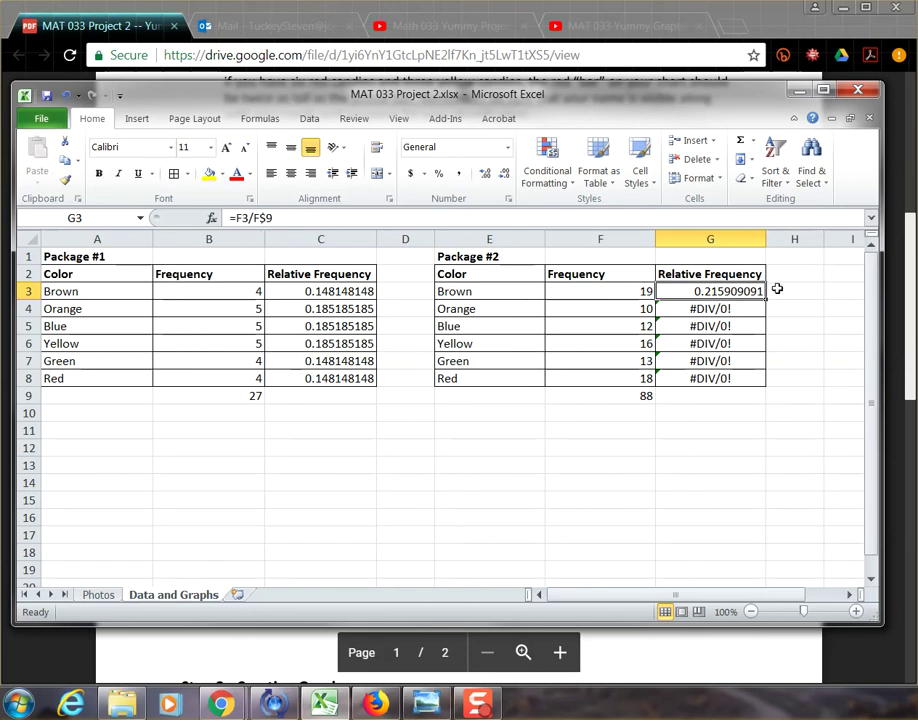
drag(765, 298, 760, 383)
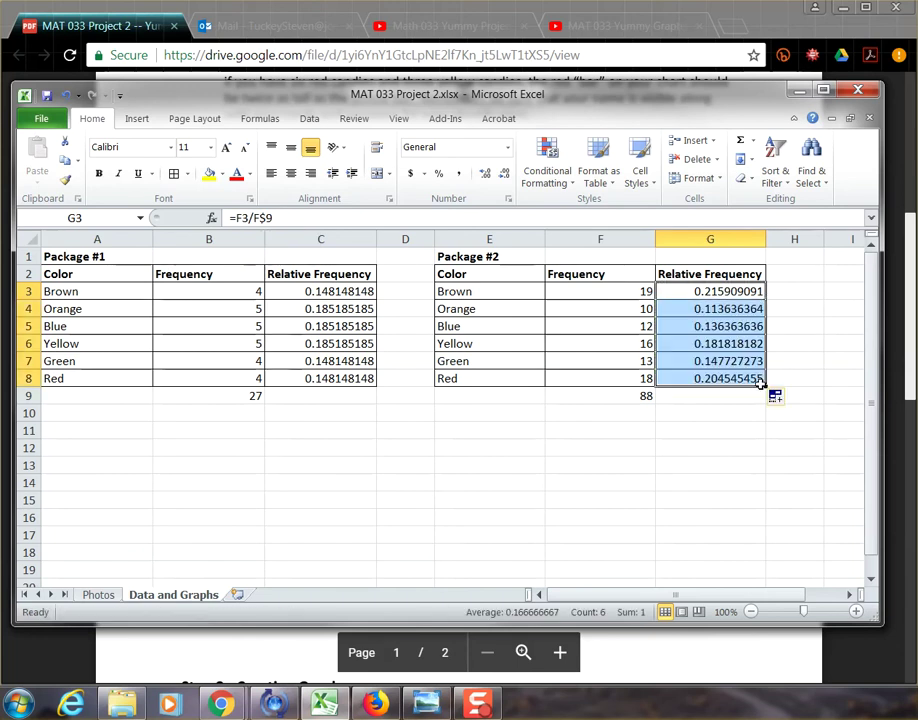
- Check that the copied formulas in G8 up to G3 all divide by F$9
click(733, 382)
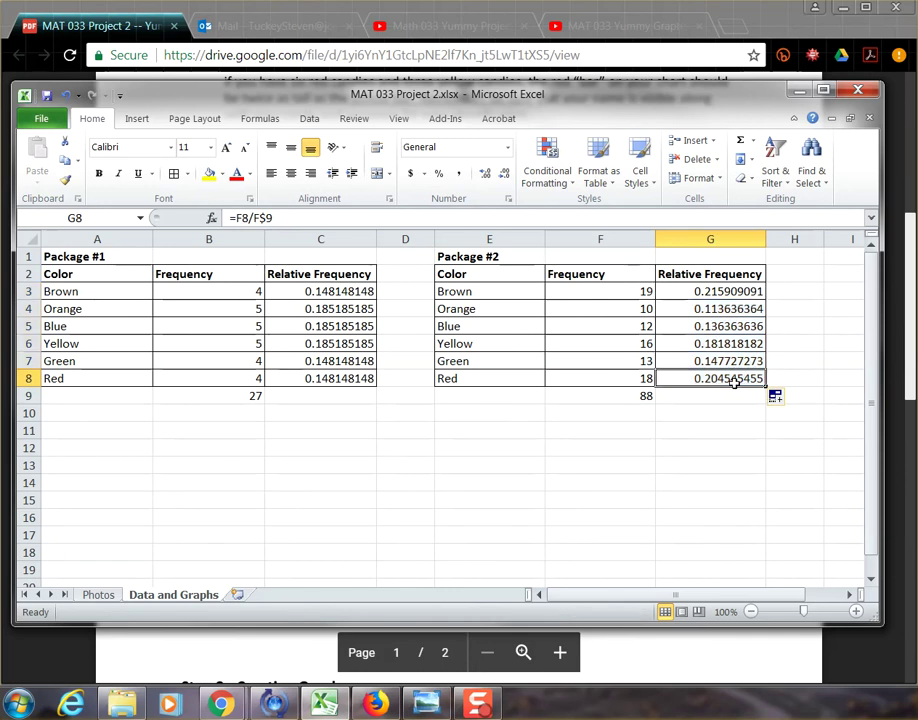
click(732, 361)
click(733, 343)
click(743, 325)
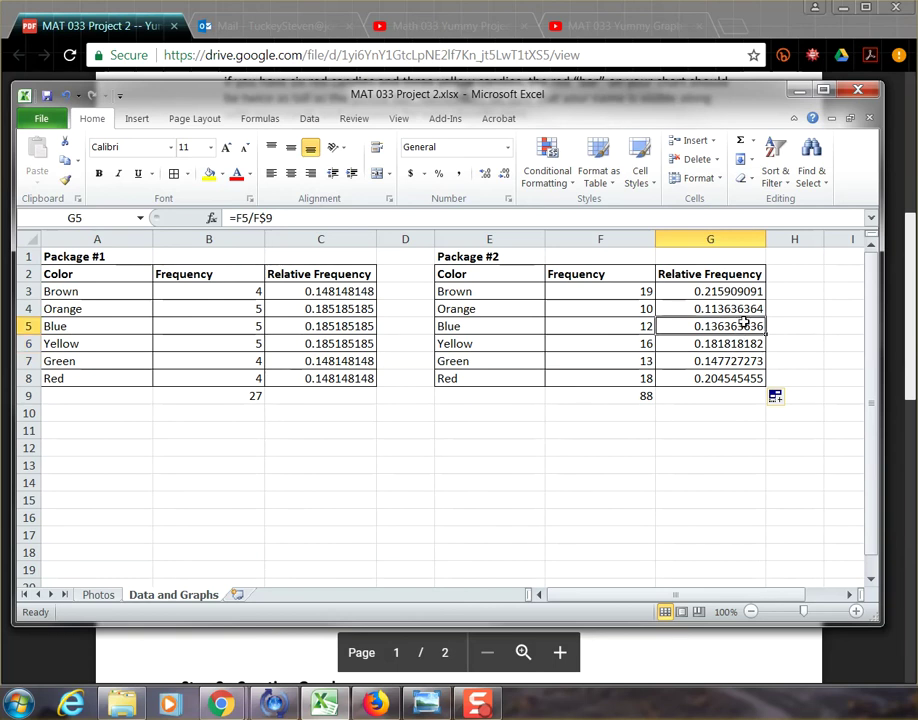
click(744, 307)
click(735, 289)
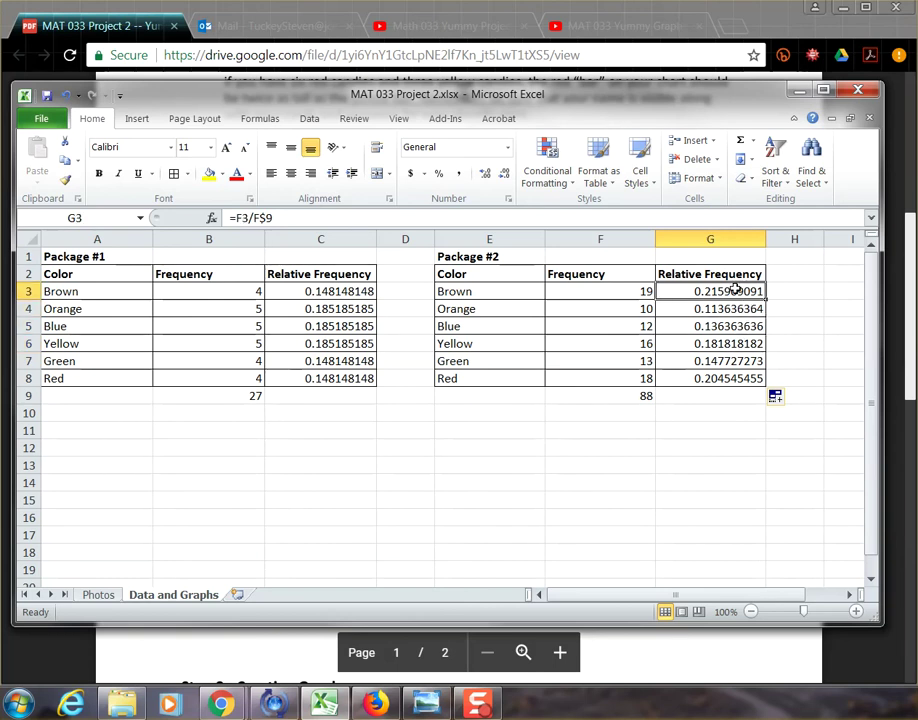
- Fill Package #1's relative frequency formula from C3 down through C8
click(350, 291)
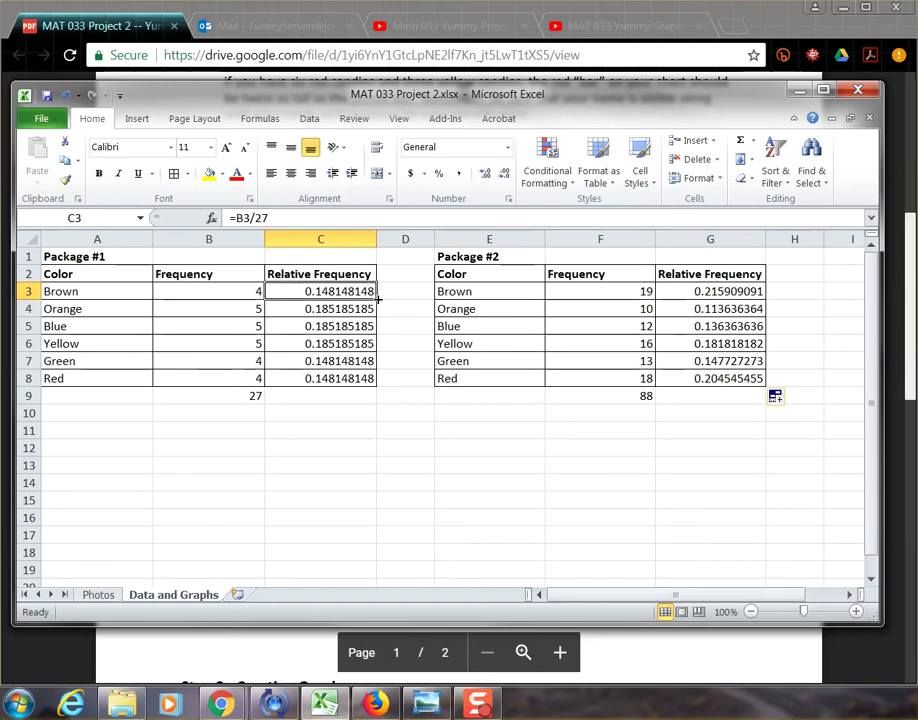
drag(376, 295, 372, 380)
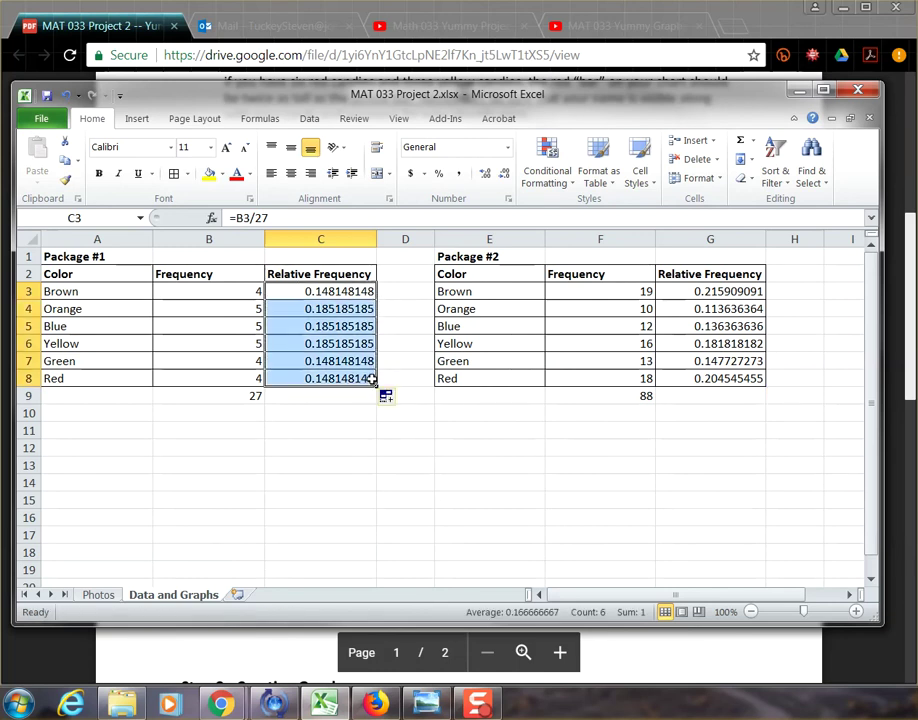
click(703, 291)
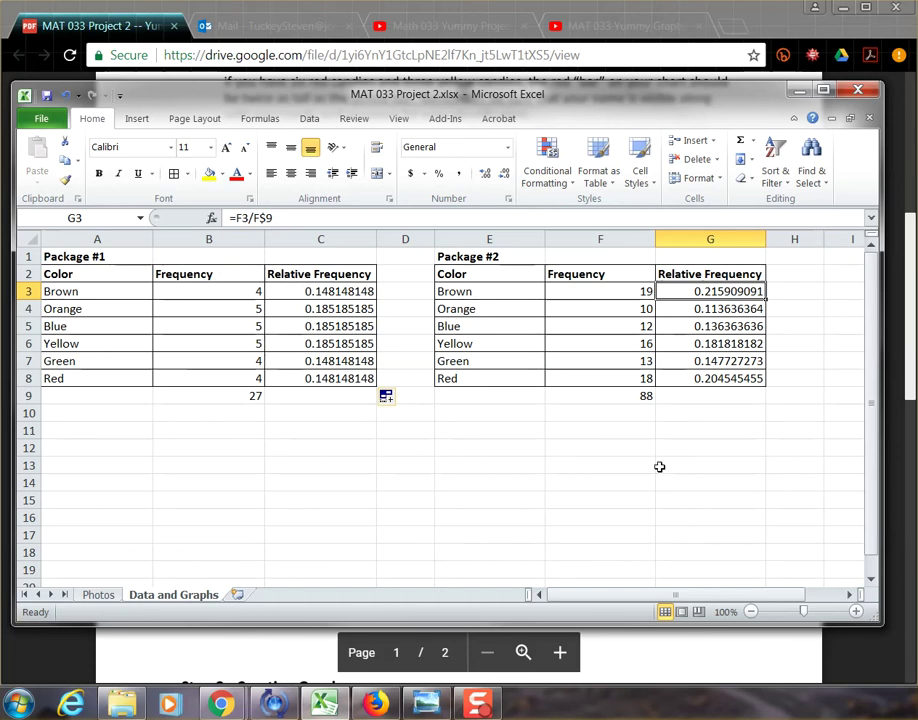
key(alt+Tab)
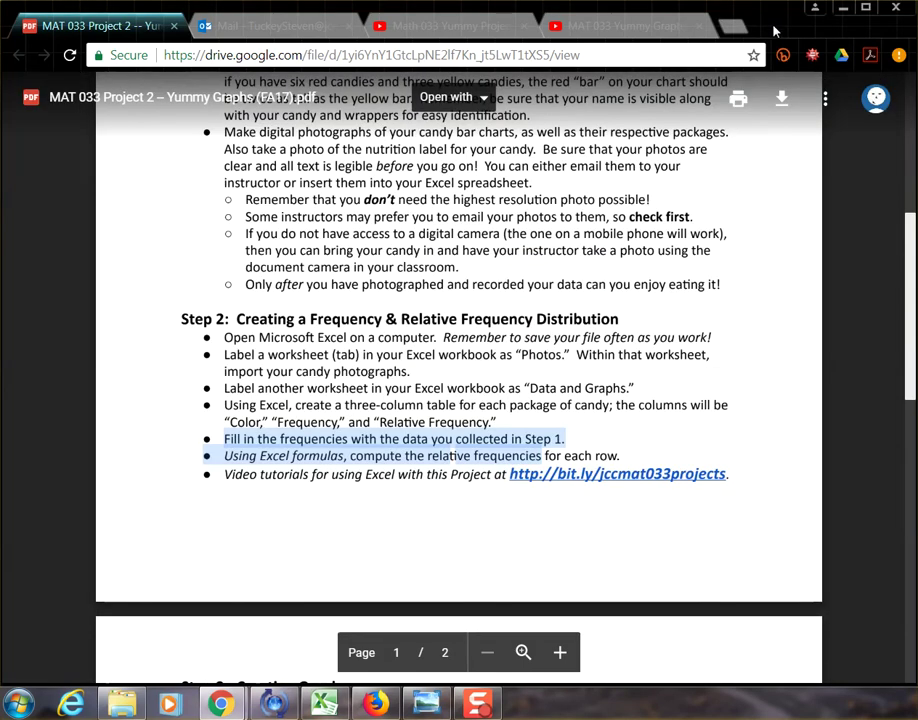
click(263, 453)
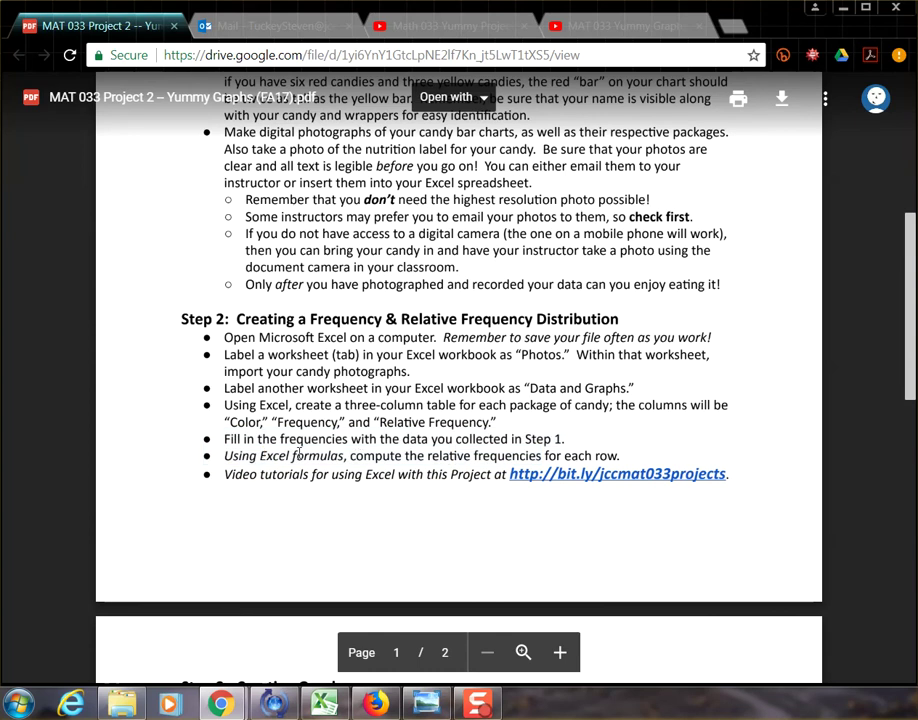